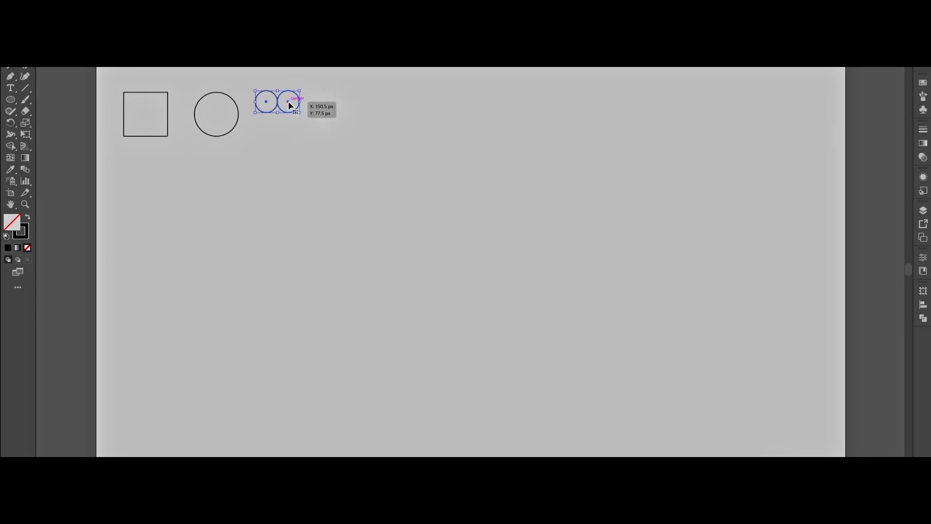
# Step: Duplicate the square beside the four-circle tile and fully round two opposite corners to form a leaf shape
pyautogui.click(249, 95)
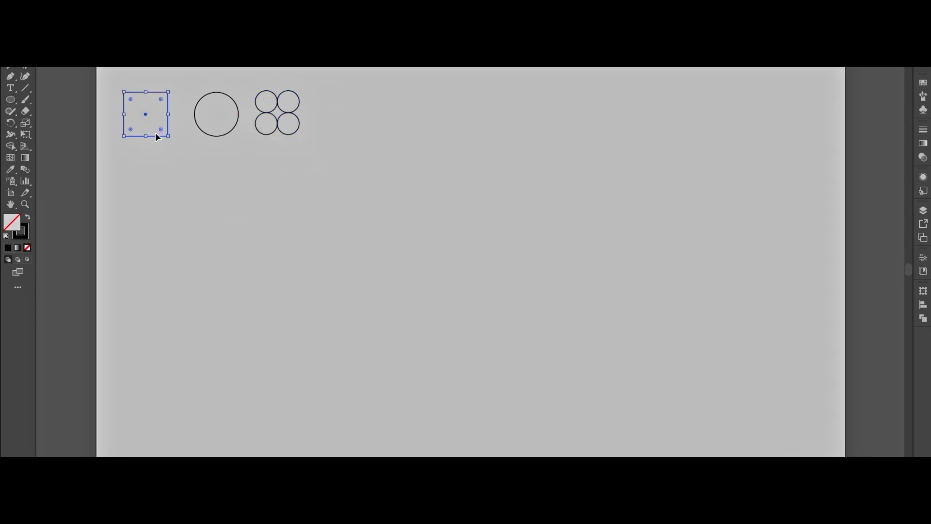
pyautogui.moveTo(156, 137); pyautogui.dragTo(360, 136)
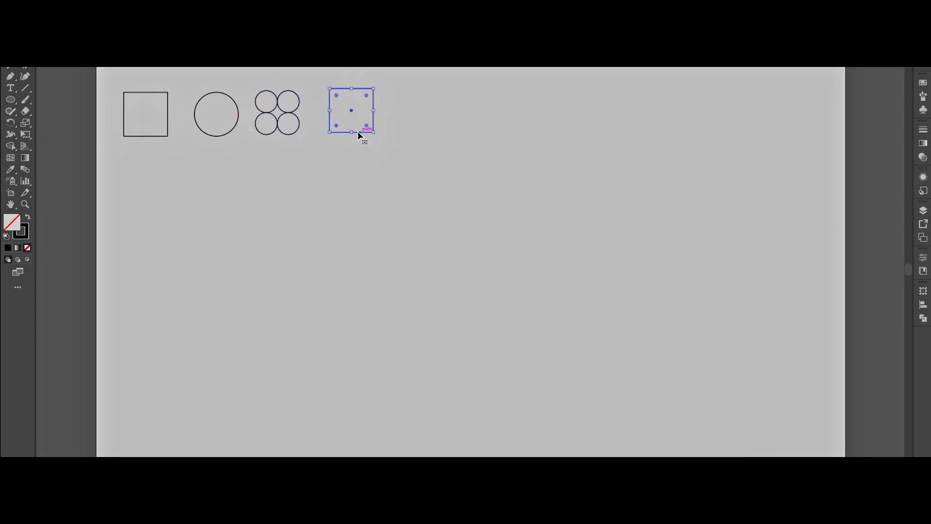
pyautogui.press('a')
pyautogui.click(365, 96)
pyautogui.keyDown('shift'); pyautogui.click(338, 125); pyautogui.keyUp('shift')
pyautogui.moveTo(337, 125); pyautogui.dragTo(358, 132)
pyautogui.press('v')
# Step: Duplicate the square beside the leaf and fully round its upper-left corner to form a quarter circle
pyautogui.click(158, 136)
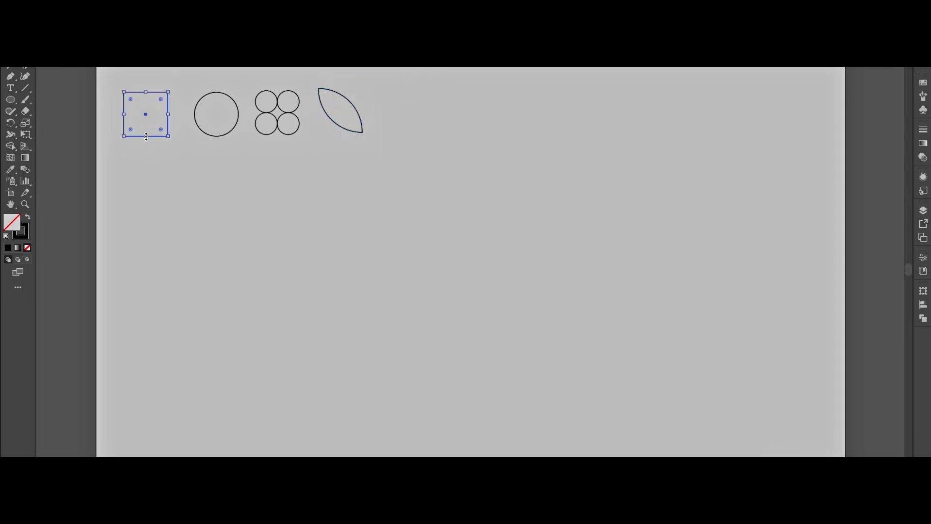
pyautogui.moveTo(146, 136); pyautogui.dragTo(416, 131)
pyautogui.hotkey('ctrl', 'z')
pyautogui.moveTo(370, 86); pyautogui.dragTo(414, 130)
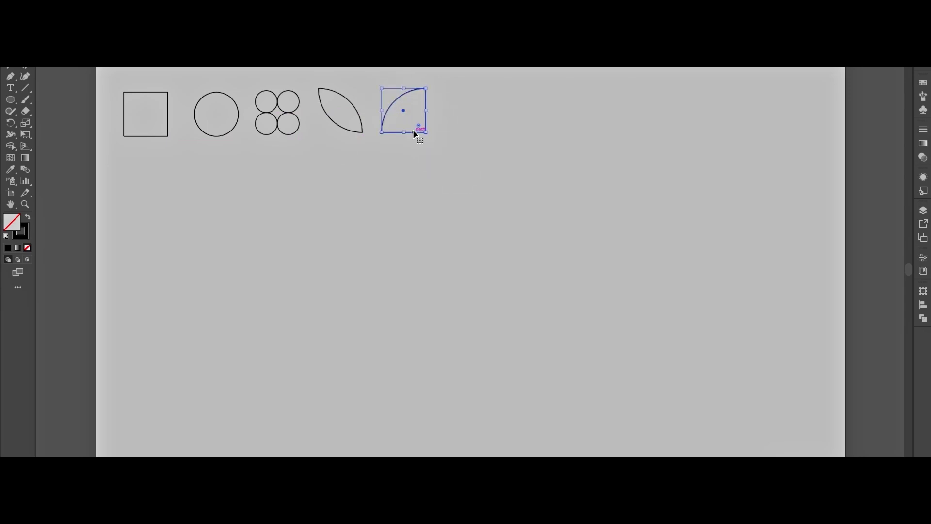
# Step: Add a uniformly scaled copy of the quarter circle at 50% and align it with the original's lower-right corner
pyautogui.rightClick(413, 130)
pyautogui.moveTo(451, 352)
pyautogui.click(549, 399)
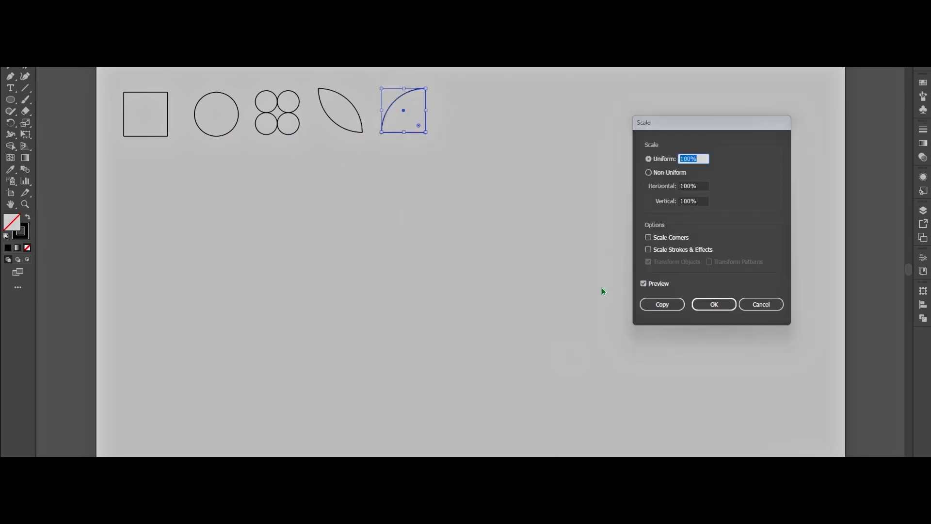
pyautogui.scroll(-18, 701, 157)
pyautogui.scroll(-20, 701, 157)
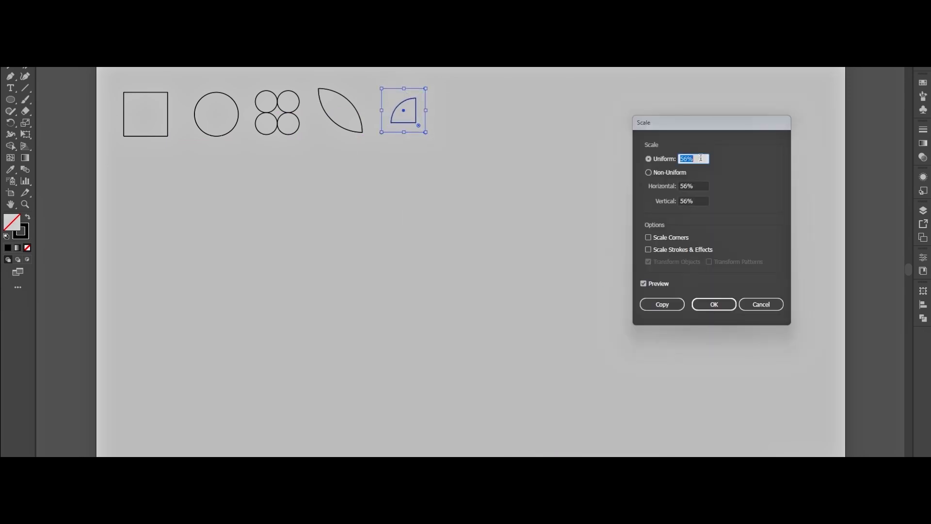
pyautogui.click(686, 304)
pyautogui.moveTo(407, 121); pyautogui.dragTo(417, 131)
pyautogui.click(417, 160)
# Step: Duplicate the outer quarter circle beside its tile and reshape the copy into an arch with two rounded upper corners
pyautogui.click(157, 137)
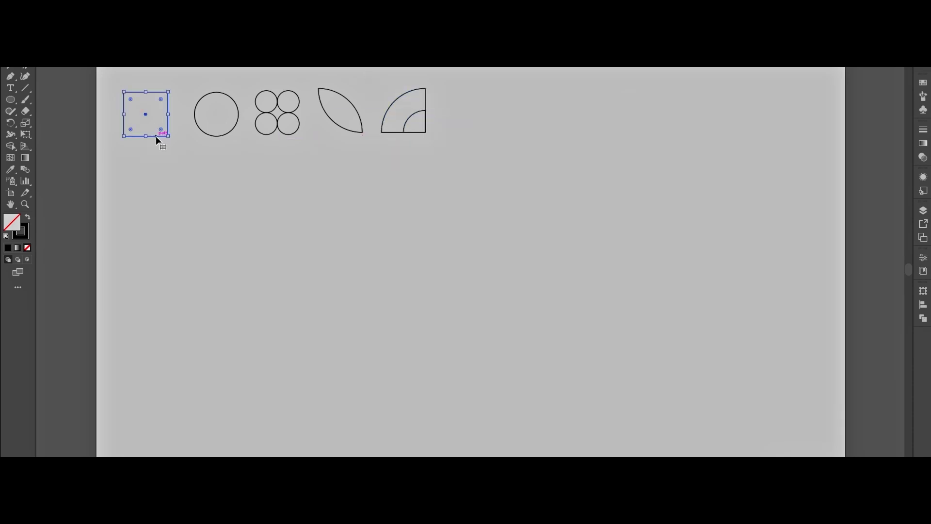
pyautogui.click(388, 133)
pyautogui.moveTo(394, 133); pyautogui.dragTo(463, 134)
pyautogui.click(412, 139)
pyautogui.click(487, 127)
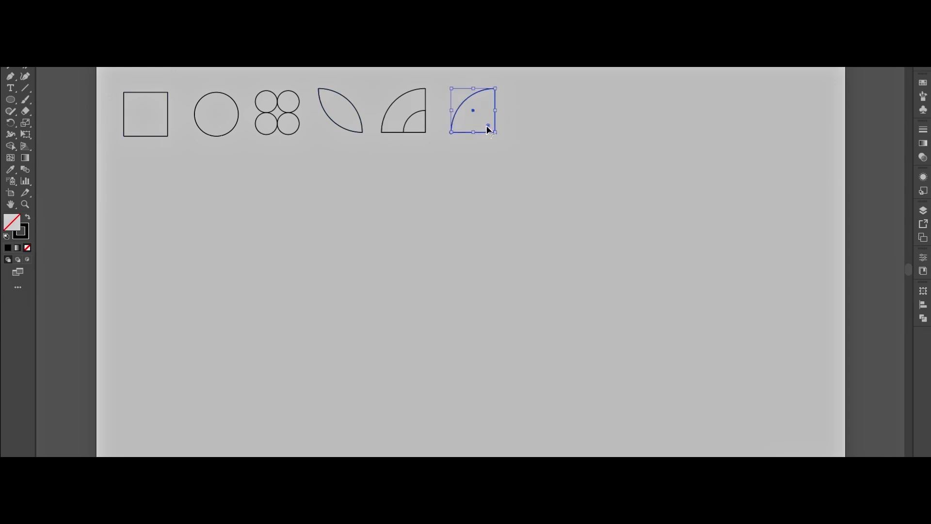
pyautogui.moveTo(488, 126); pyautogui.dragTo(397, 63)
pyautogui.moveTo(488, 95)
pyautogui.mouseDown()
pyautogui.moveTo(465, 156)
pyautogui.moveTo(499, 86)
pyautogui.mouseUp()
pyautogui.press('a')
pyautogui.press('v')
pyautogui.moveTo(458, 95); pyautogui.dragTo(484, 138)
pyautogui.click(483, 138)
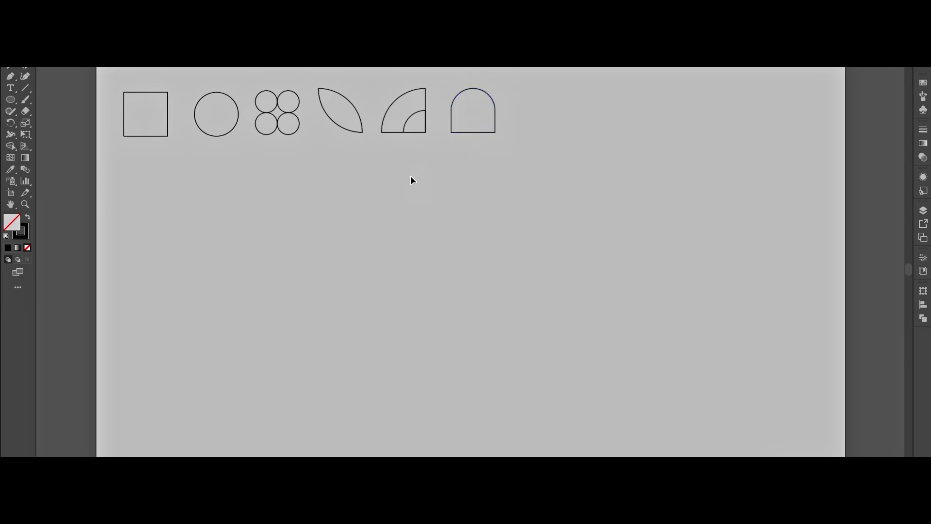
# Step: Duplicate the circle beside the arch and add a concentric copy scaled uniformly to 50%
pyautogui.moveTo(227, 133); pyautogui.dragTo(554, 129)
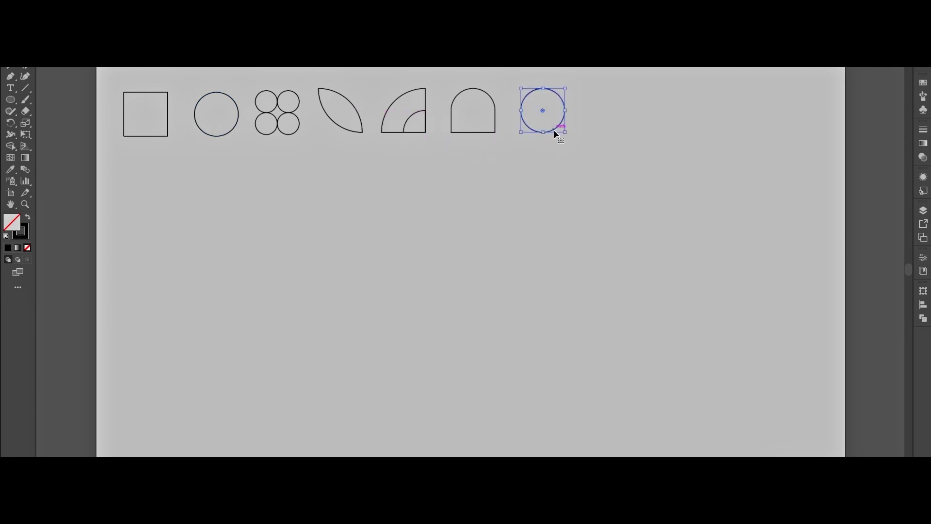
pyautogui.rightClick(556, 121)
pyautogui.moveTo(630, 338)
pyautogui.click(682, 388)
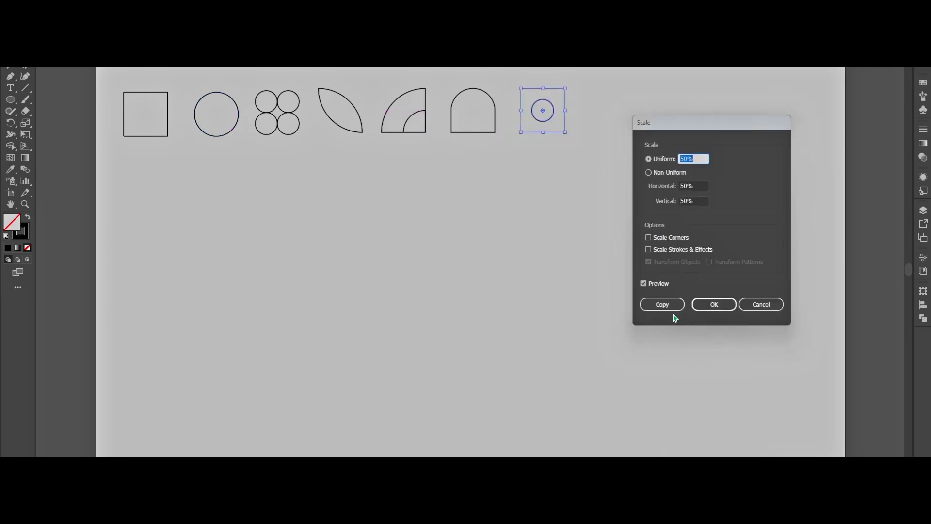
pyautogui.click(671, 306)
pyautogui.click(577, 247)
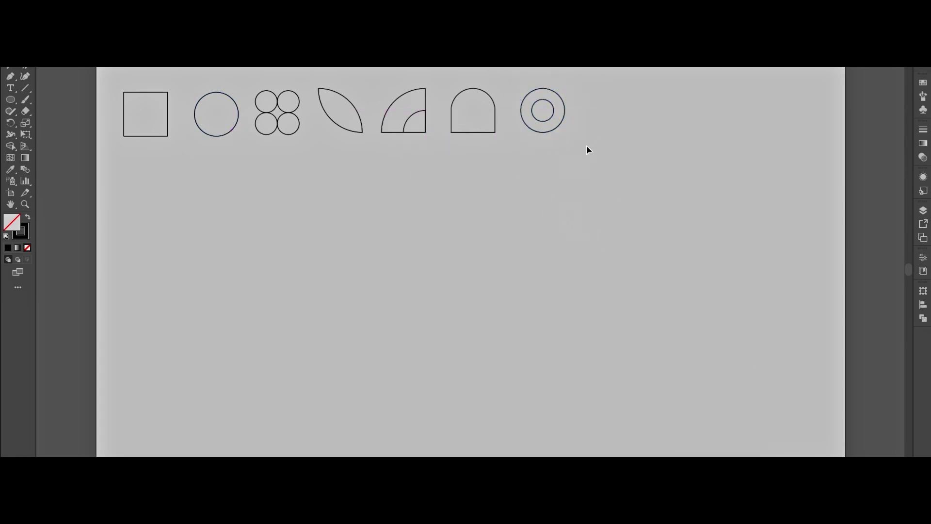
# Step: Duplicate the square beside the concentric circles and delete its upper-right anchor point to make a right triangle
pyautogui.click(152, 137)
pyautogui.moveTo(147, 140); pyautogui.dragTo(618, 130)
pyautogui.hotkey('ctrl', 'z')
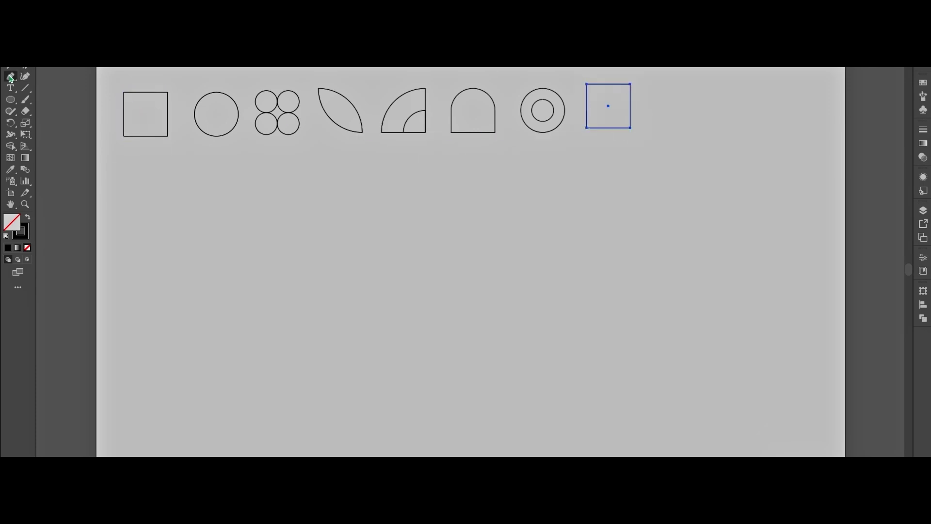
pyautogui.moveTo(11, 76); pyautogui.dragTo(51, 99)
pyautogui.click(630, 84)
pyautogui.click(11, 53)
pyautogui.click(367, 348)
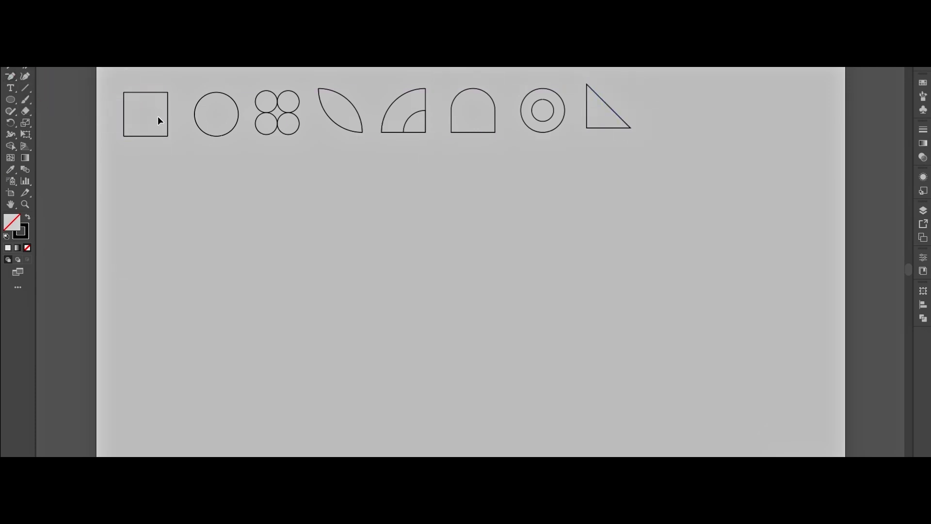
# Step: Duplicate the square beside the triangle and fully round every corner except the upper-left one to form a teardrop
pyautogui.click(152, 138)
pyautogui.moveTo(151, 137); pyautogui.dragTo(679, 126)
pyautogui.moveTo(694, 91); pyautogui.dragTo(651, 138)
pyautogui.click(73, 108)
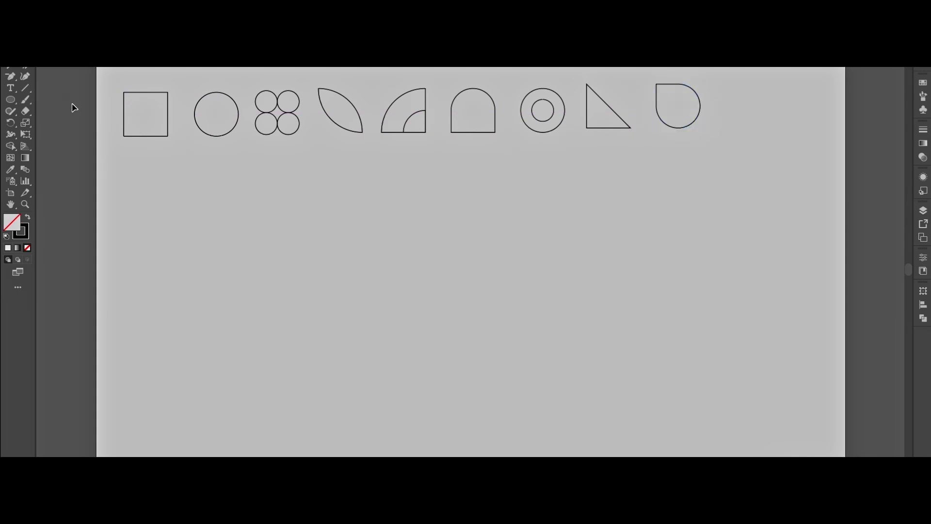
# Step: Show the rulers and the grid on the artboard
pyautogui.rightClick(238, 236)
pyautogui.click(287, 357)
pyautogui.rightClick(282, 347)
pyautogui.click(322, 259)
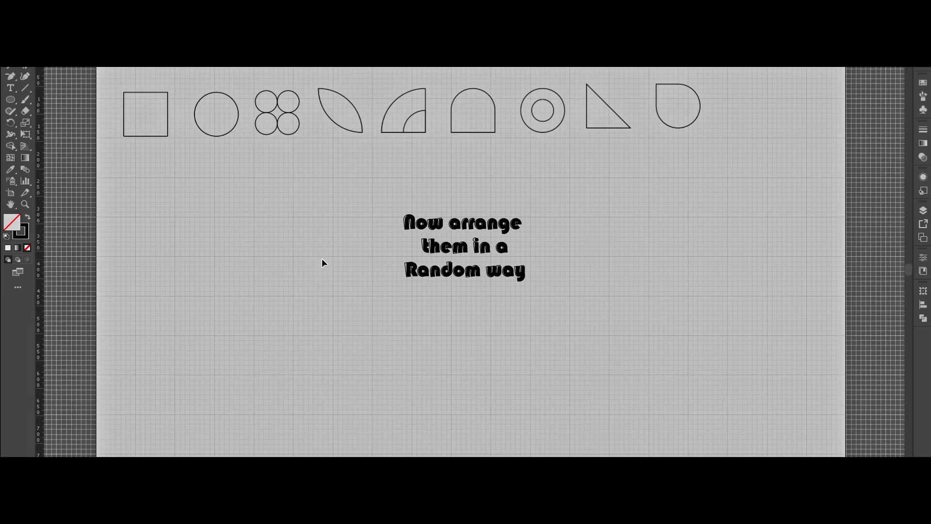
# Step: Start a pattern row below the samples with edge-to-edge copies of the square, the outer quarter circle and the teardrop
pyautogui.moveTo(166, 134); pyautogui.dragTo(376, 261)
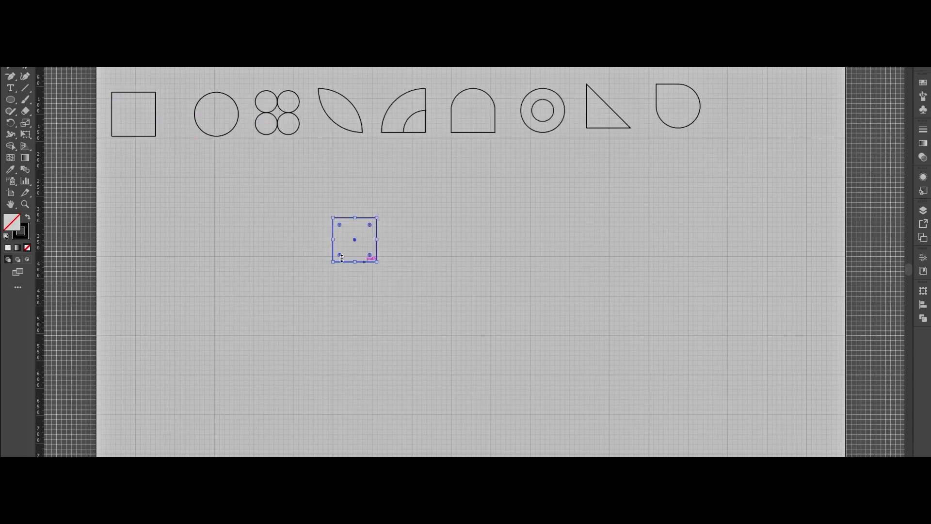
pyautogui.moveTo(385, 132); pyautogui.dragTo(380, 263)
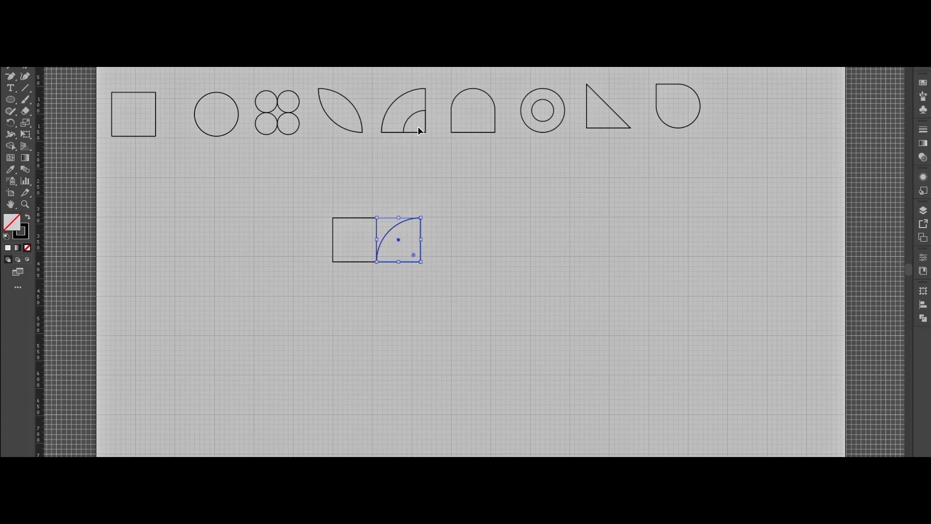
pyautogui.click(674, 130)
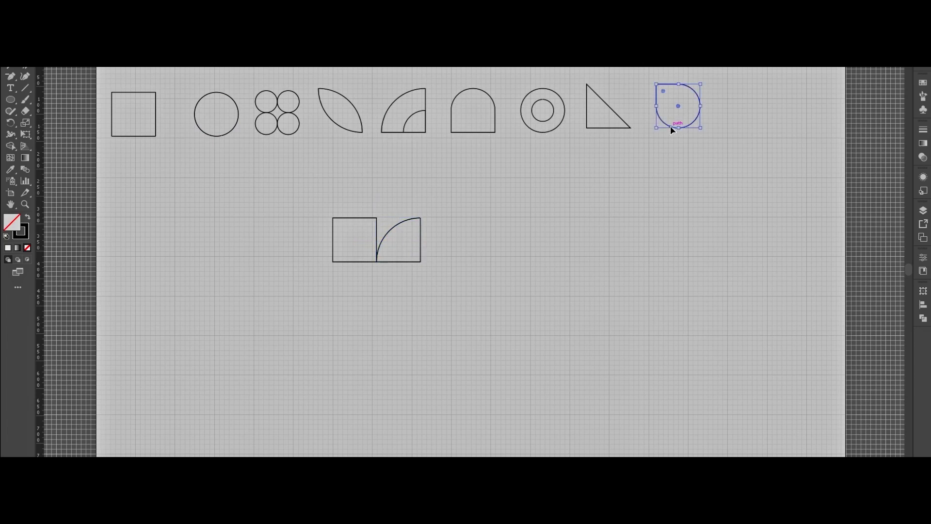
pyautogui.moveTo(671, 127); pyautogui.dragTo(433, 266)
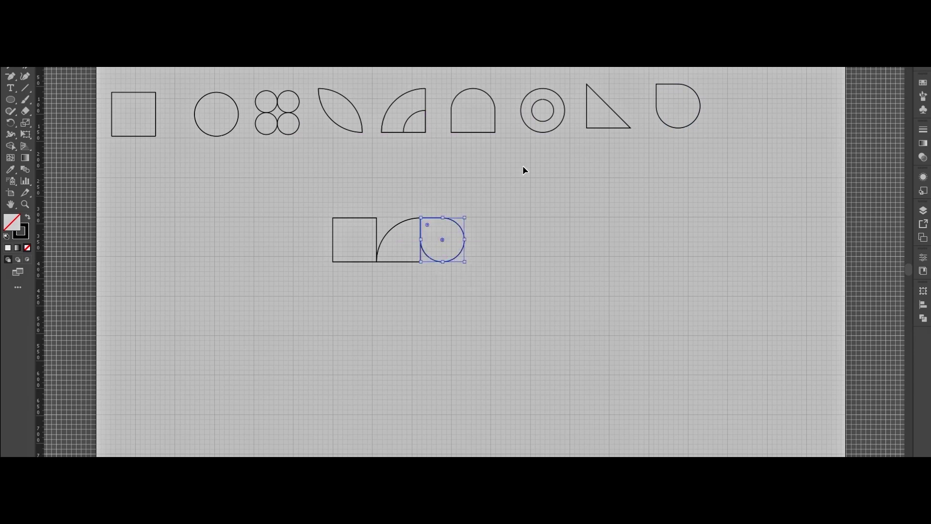
# Step: Turn the row's teardrop so its corner points upper right, and extend the row with copies of the leaf and triangle
pyautogui.moveTo(356, 132); pyautogui.dragTo(499, 266)
pyautogui.rightClick(450, 261)
pyautogui.click(468, 213)
pyautogui.click(447, 262)
pyautogui.moveTo(468, 215); pyautogui.dragTo(485, 265)
pyautogui.click(487, 258)
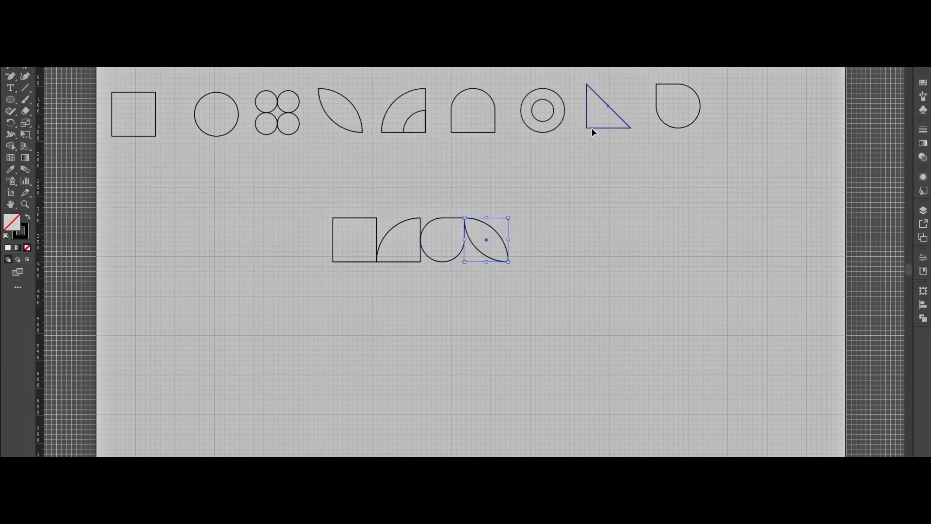
pyautogui.moveTo(593, 130); pyautogui.dragTo(515, 264)
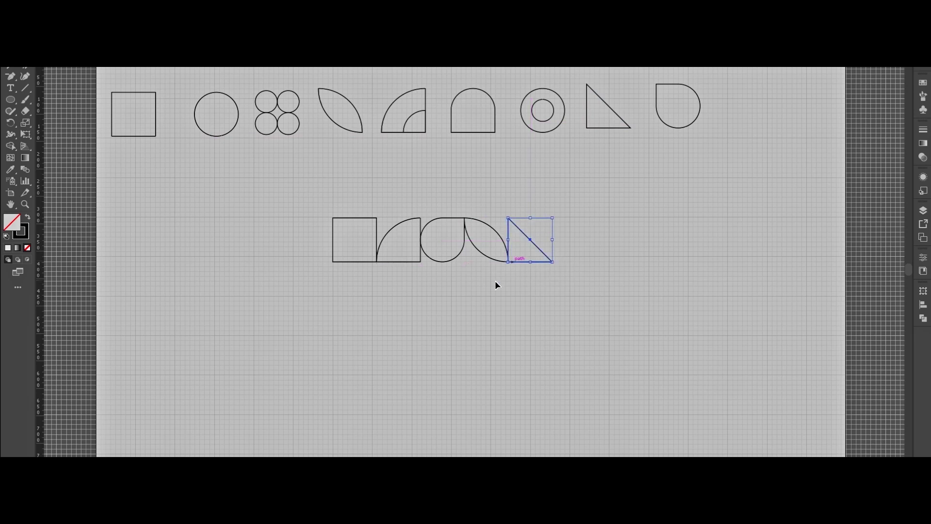
pyautogui.click(497, 285)
# Step: Duplicate the sample teardrop beside itself and add a nested copy scaled uniformly to 50%
pyautogui.moveTo(670, 128); pyautogui.dragTo(748, 128)
pyautogui.rightClick(747, 128)
pyautogui.moveTo(776, 345)
pyautogui.click(637, 394)
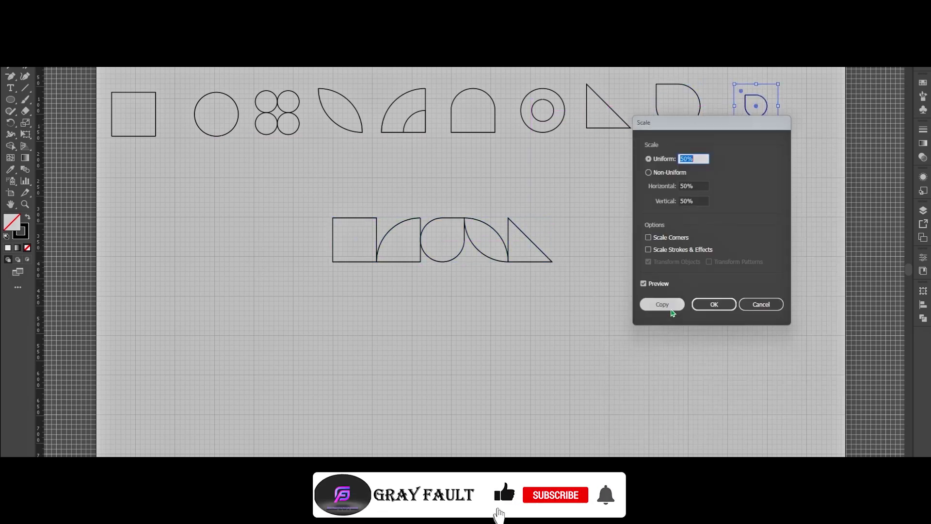
pyautogui.click(661, 304)
pyautogui.click(634, 268)
# Step: Copy the plain quarter circle from the pattern row to the empty area below the sample shapes
pyautogui.click(220, 134)
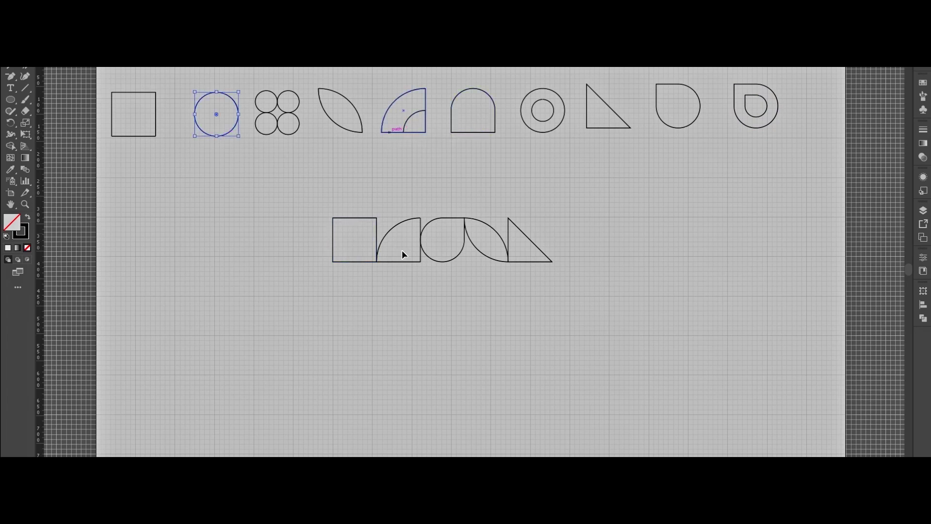
pyautogui.click(404, 229)
pyautogui.moveTo(401, 224); pyautogui.dragTo(152, 171)
pyautogui.click(170, 272)
# Step: Start the second pattern row with copies of the four-circle tile and the leaf, rotating the leaf 90°
pyautogui.moveTo(256, 83); pyautogui.dragTo(365, 308)
pyautogui.click(362, 376)
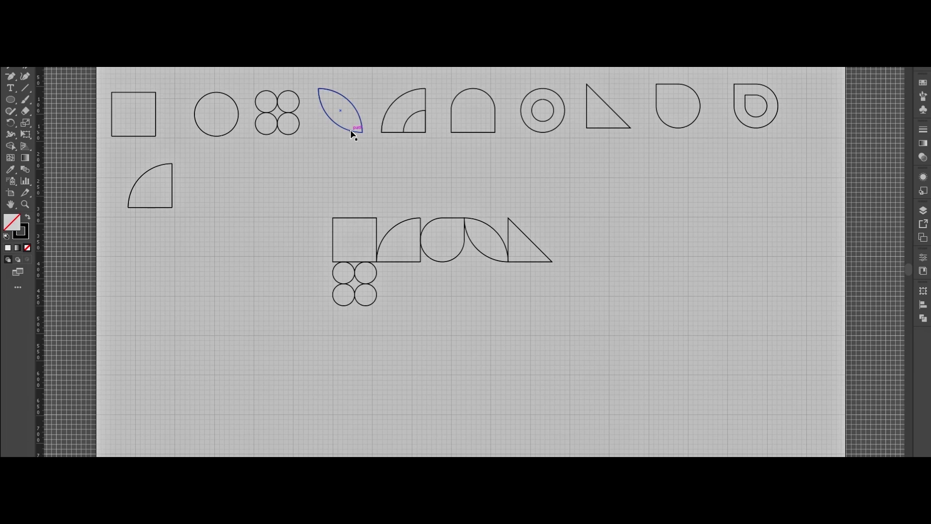
pyautogui.moveTo(352, 132); pyautogui.dragTo(382, 324)
pyautogui.click(374, 321)
# Step: Complete the second pattern row with copies of the nested teardrop, the concentric circles and the arch
pyautogui.click(758, 128)
pyautogui.moveTo(767, 125); pyautogui.dragTo(466, 314)
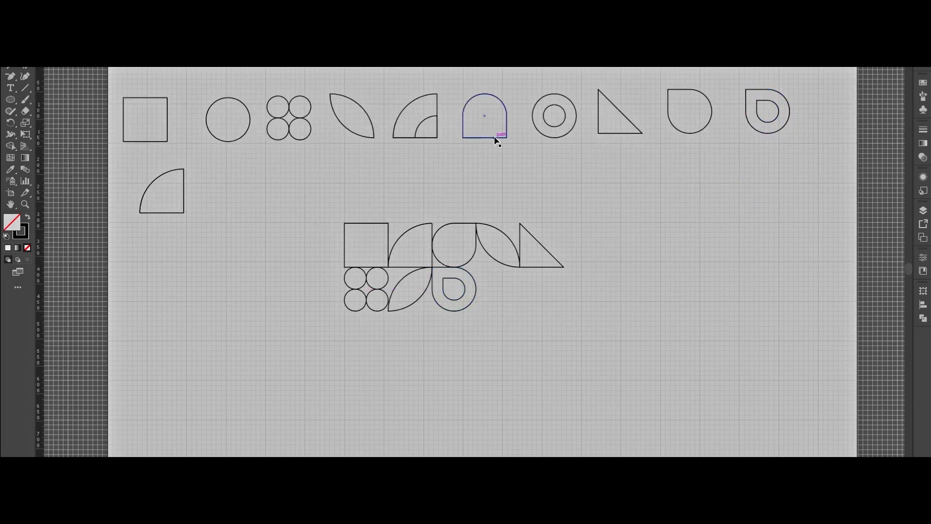
pyautogui.click(561, 137)
pyautogui.moveTo(561, 138); pyautogui.dragTo(510, 310)
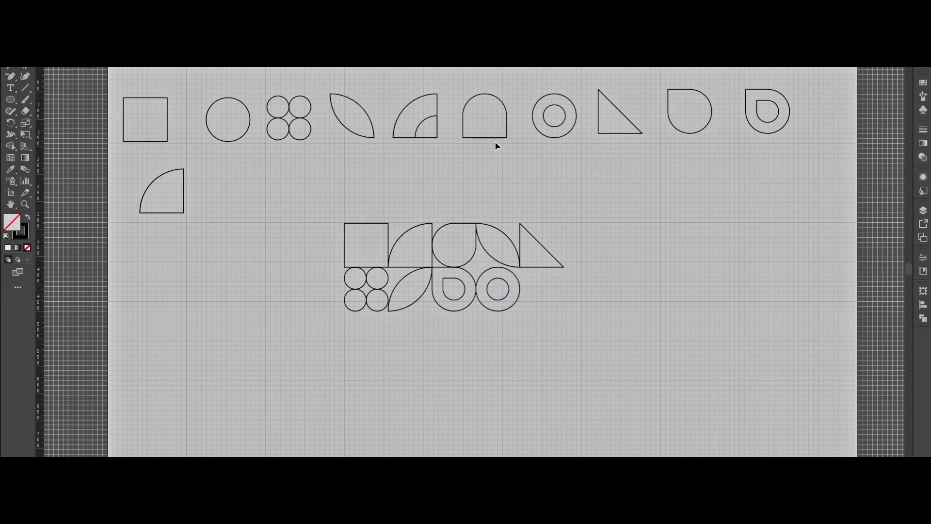
pyautogui.moveTo(495, 140); pyautogui.dragTo(556, 315)
# Step: Start the third row with copies of the nested quarter circle and the plain one, turning the plain one 90° clockwise
pyautogui.moveTo(431, 139); pyautogui.dragTo(383, 357)
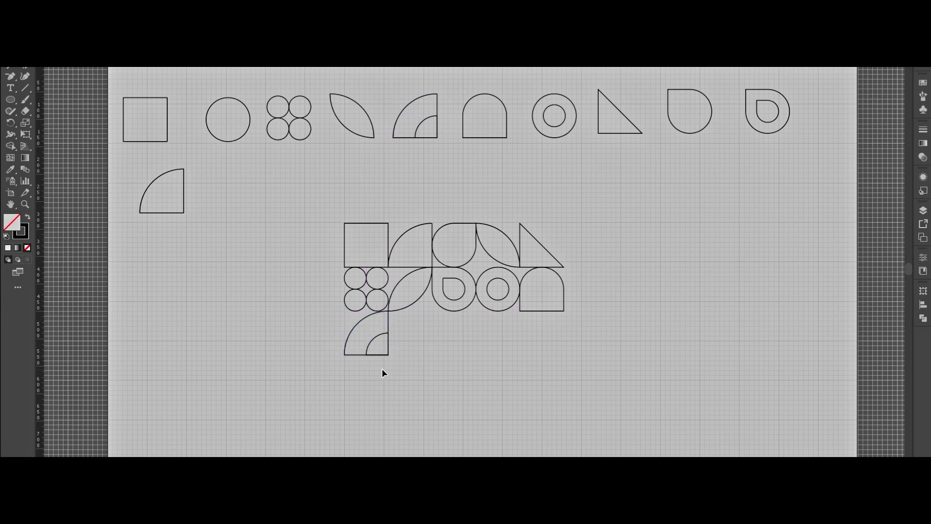
pyautogui.moveTo(164, 209); pyautogui.dragTo(414, 352)
pyautogui.moveTo(441, 318); pyautogui.dragTo(420, 370)
pyautogui.click(420, 371)
# Step: Place a copy of the four-circle tile in the third position of the third row
pyautogui.click(304, 139)
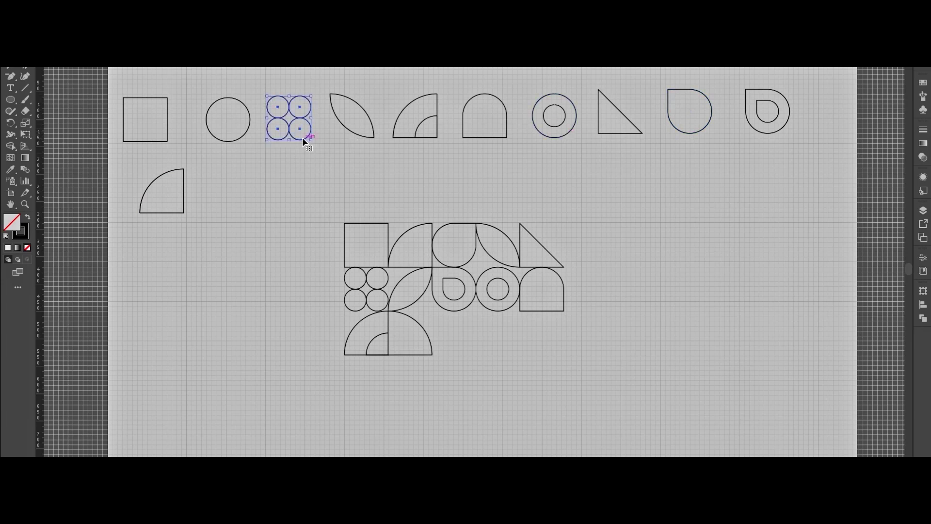
pyautogui.click(299, 140)
pyautogui.click(301, 142)
pyautogui.moveTo(305, 141); pyautogui.dragTo(471, 358)
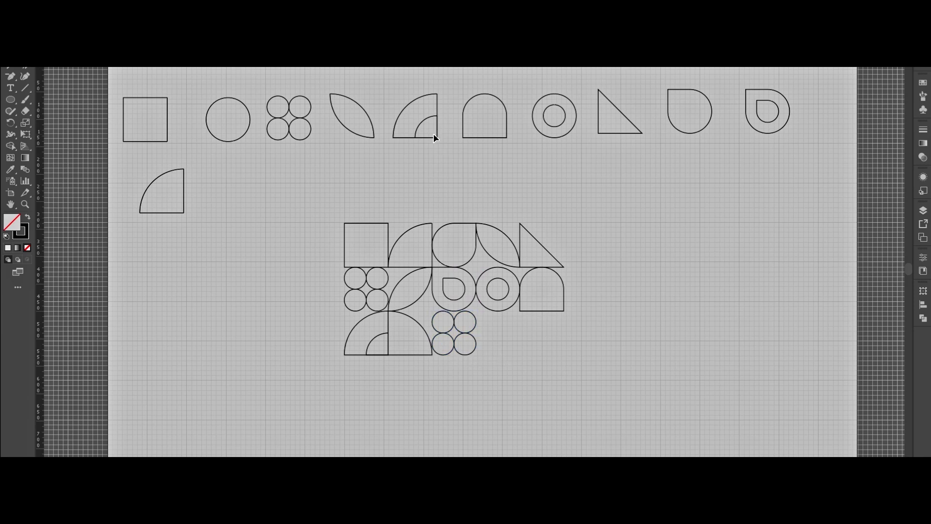
# Step: Complete the third row with copies of the teardrop and the triangle, rotating the triangle 180° under the arch
pyautogui.click(621, 134)
pyautogui.moveTo(613, 135); pyautogui.dragTo(753, 355)
pyautogui.moveTo(705, 131); pyautogui.dragTo(512, 359)
pyautogui.moveTo(745, 350); pyautogui.dragTo(472, 294)
pyautogui.click(619, 381)
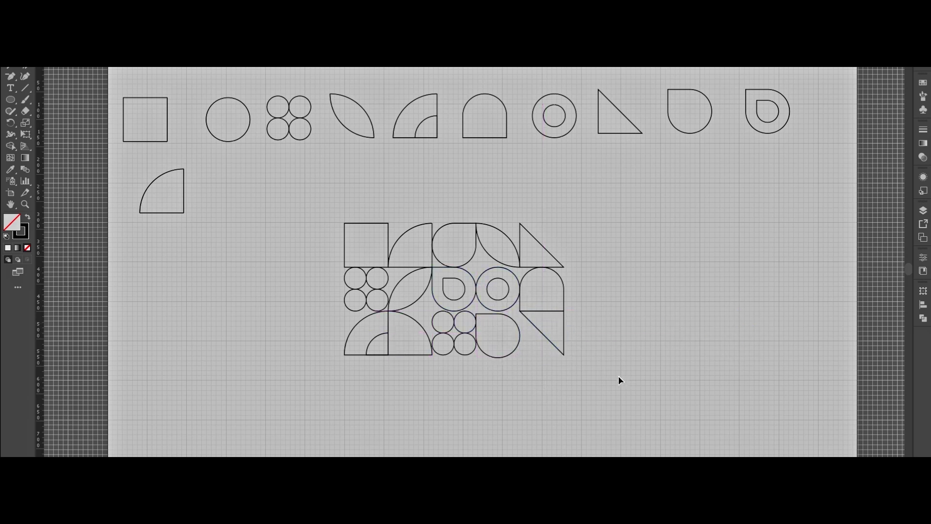
# Step: Start the fourth row with a nested teardrop pointing upper right, followed by a nested quarter circle rotated 180°
pyautogui.moveTo(677, 351); pyautogui.dragTo(688, 334)
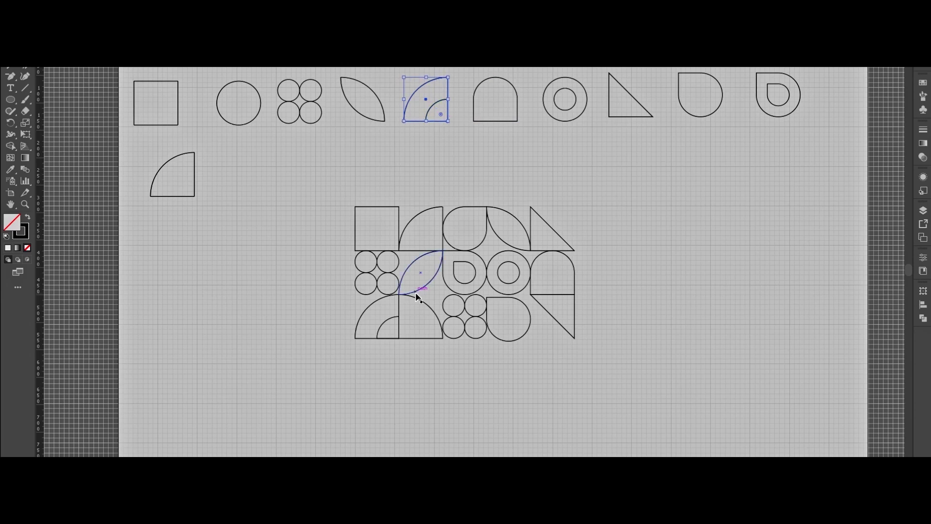
pyautogui.moveTo(435, 122); pyautogui.dragTo(345, 321)
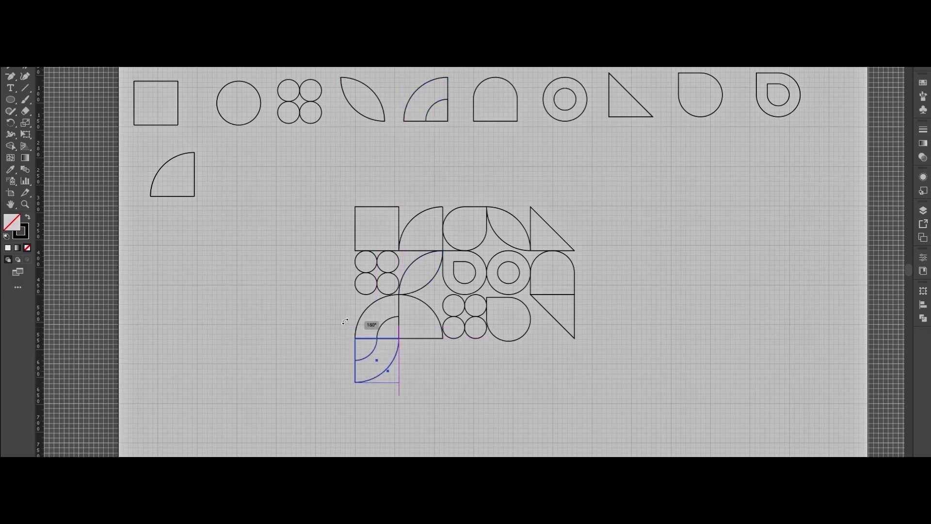
pyautogui.moveTo(382, 374); pyautogui.dragTo(426, 374)
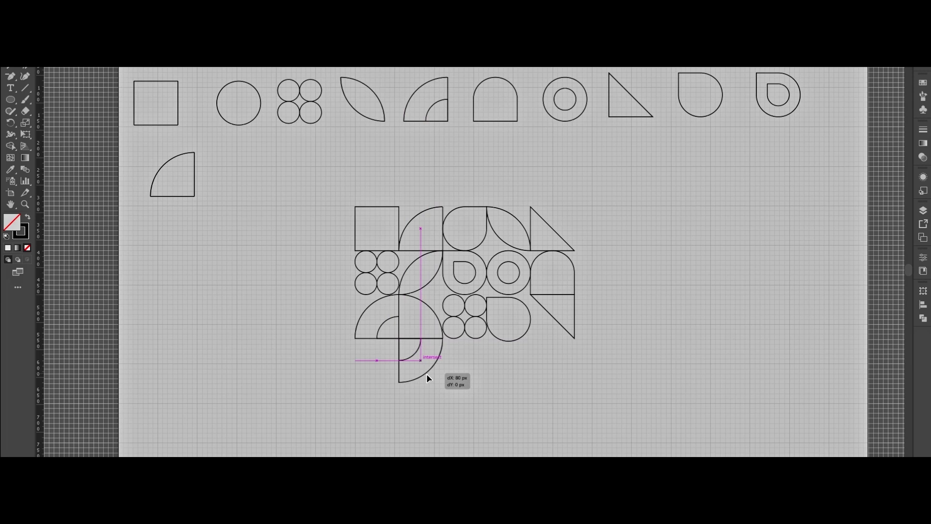
pyautogui.click(482, 382)
pyautogui.moveTo(793, 116); pyautogui.dragTo(388, 380)
pyautogui.click(473, 391)
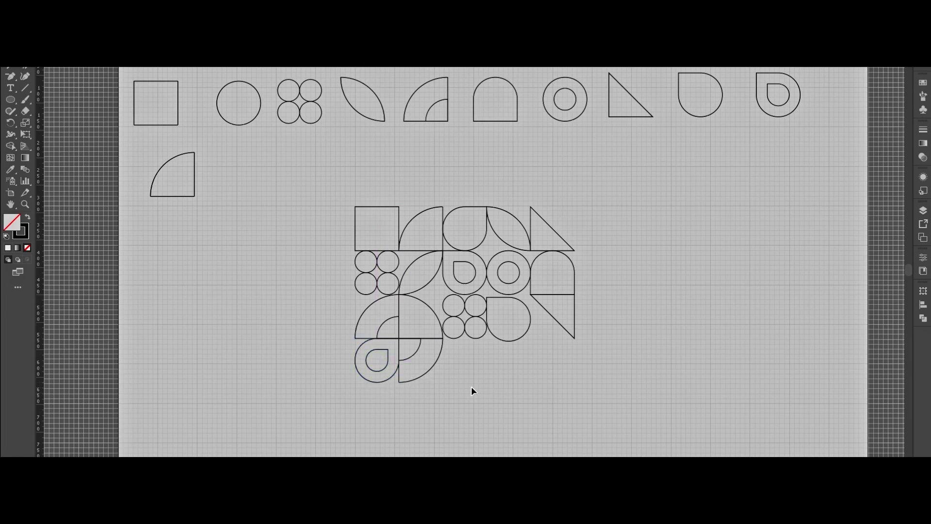
# Step: Fill the third and fourth positions of the fourth row with leaf copies, turning the second leaf 90°
pyautogui.click(366, 117)
pyautogui.moveTo(366, 116); pyautogui.dragTo(514, 374)
pyautogui.click(671, 384)
# Step: Copy the concentric circles to the right of the pattern, and complete the fourth row with an arch copy rotated 90° counterclockwise
pyautogui.click(581, 119)
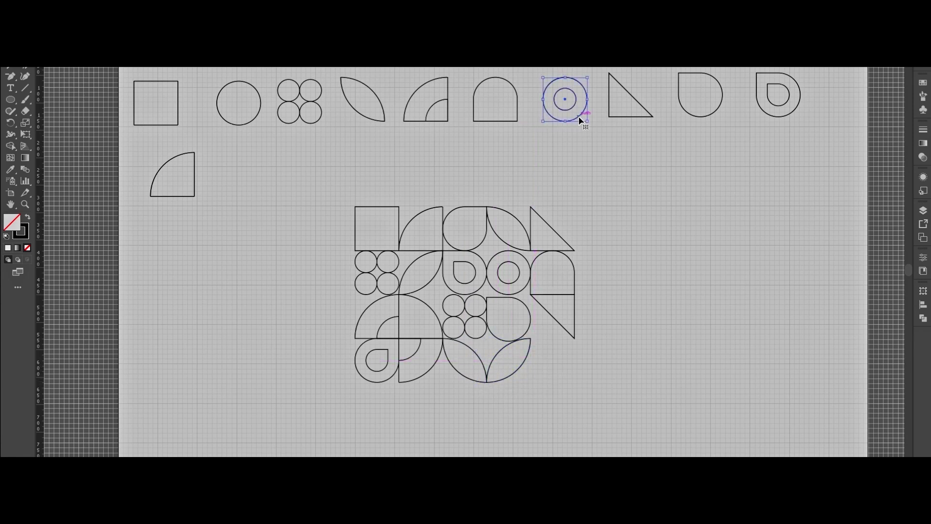
pyautogui.moveTo(581, 120); pyautogui.dragTo(700, 209)
pyautogui.click(512, 129)
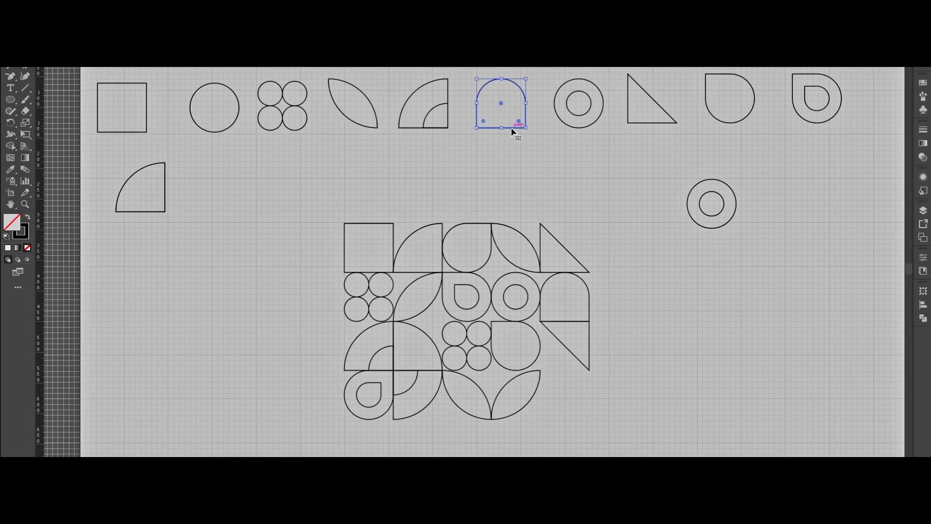
pyautogui.moveTo(511, 129); pyautogui.dragTo(586, 441)
pyautogui.moveTo(595, 364); pyautogui.dragTo(578, 417)
pyautogui.click(637, 413)
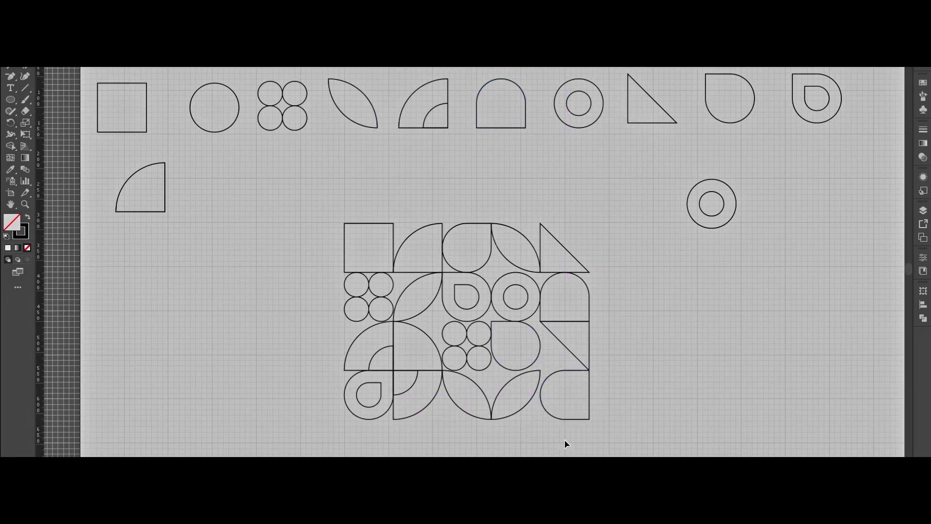
# Step: Start the fifth row with a copy of the four-circle tile followed by a copy of the plain teardrop
pyautogui.moveTo(658, 409); pyautogui.dragTo(649, 325)
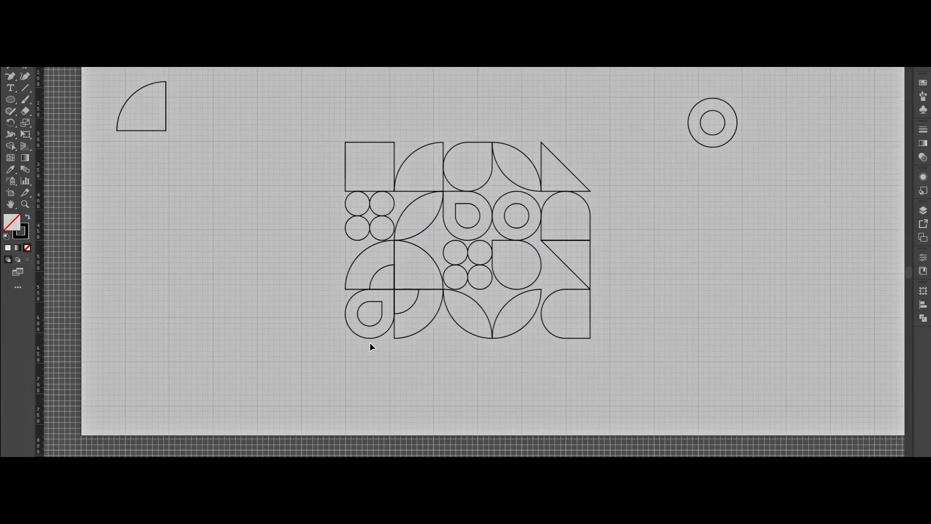
pyautogui.click(369, 338)
pyautogui.moveTo(342, 359); pyautogui.dragTo(342, 358)
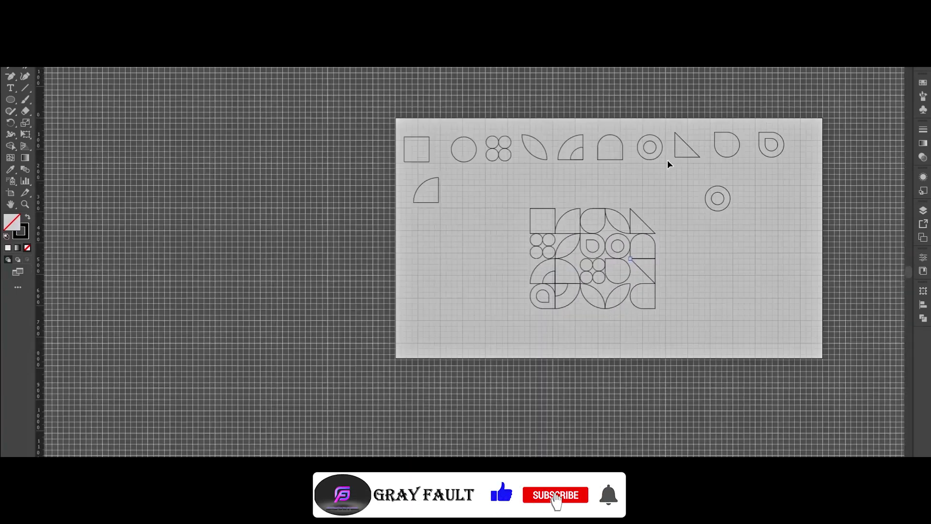
pyautogui.click(727, 144)
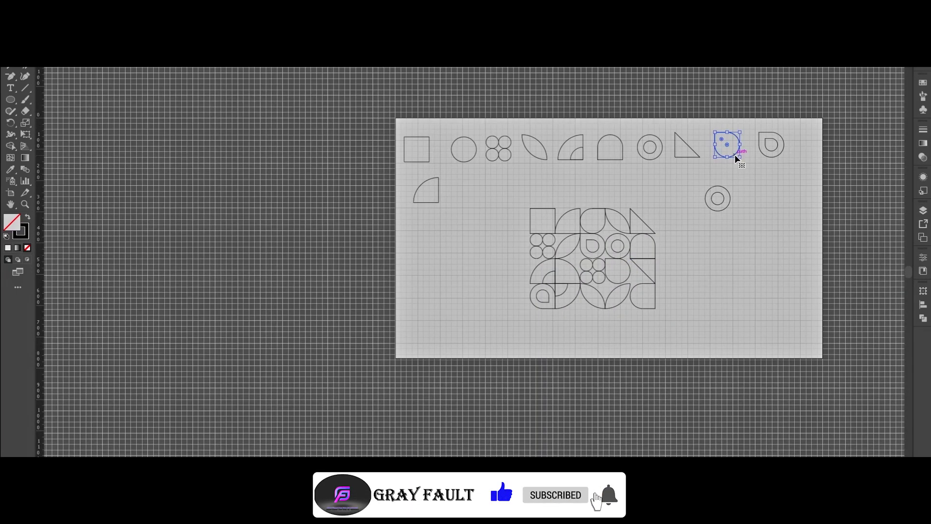
pyautogui.moveTo(733, 156); pyautogui.dragTo(578, 335)
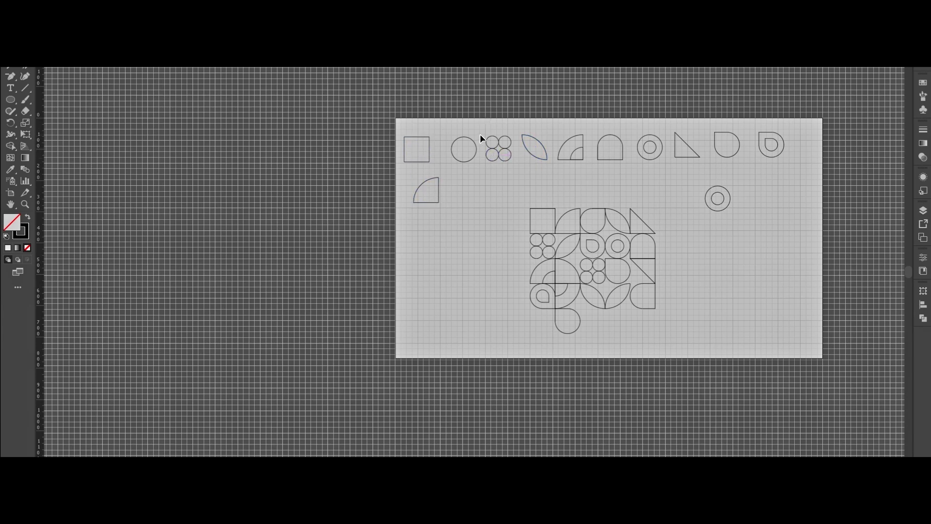
pyautogui.moveTo(480, 135); pyautogui.dragTo(550, 336)
pyautogui.click(593, 331)
# Step: Place a leaf copy in the third position of the fifth row, rotated 90°
pyautogui.click(540, 159)
pyautogui.moveTo(541, 163); pyautogui.dragTo(578, 338)
pyautogui.click(443, 388)
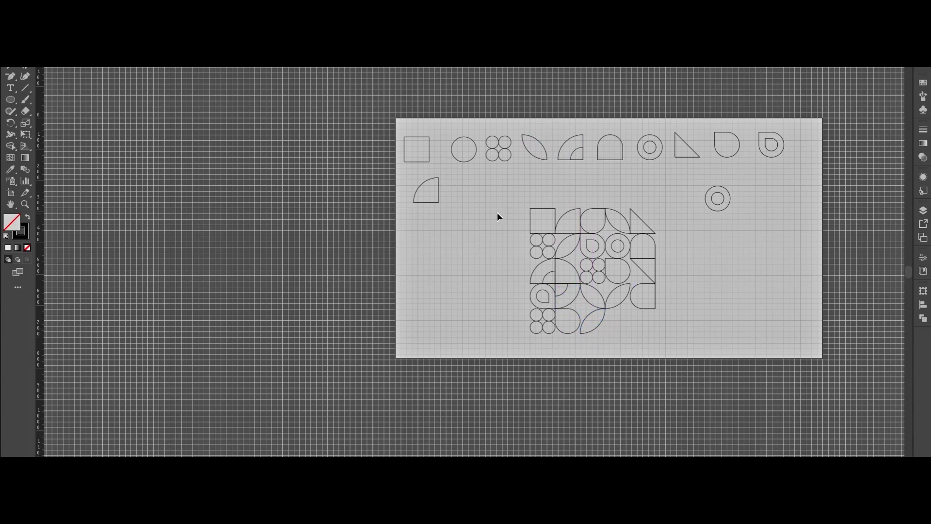
# Step: Complete the fifth row with the plain quarter circle turned 90° clockwise and a copy of the nested quarter circle
pyautogui.click(645, 266)
pyautogui.hotkey('ctrl', '+')
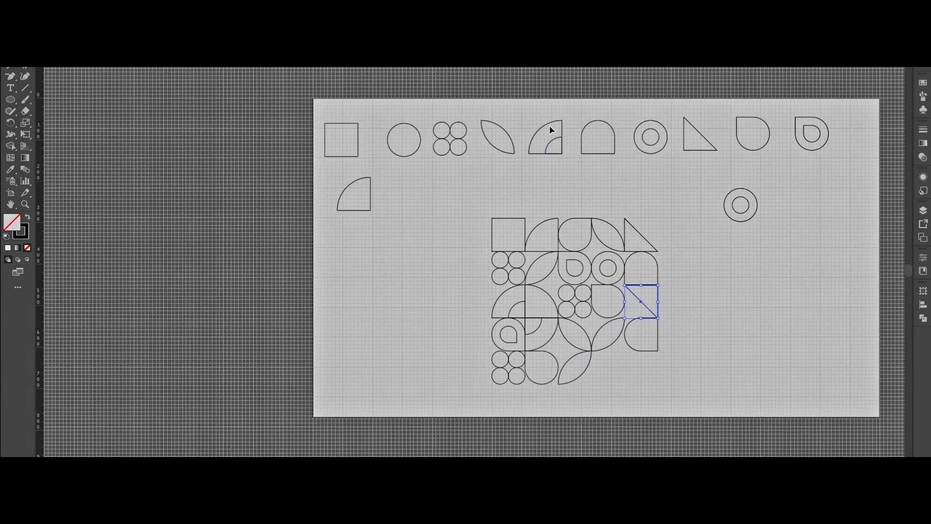
pyautogui.moveTo(356, 212); pyautogui.dragTo(611, 384)
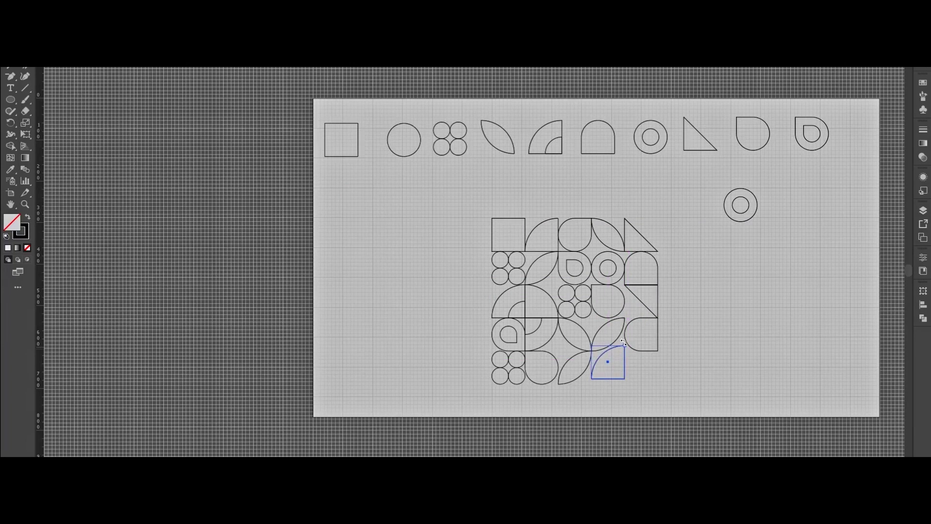
pyautogui.moveTo(624, 342); pyautogui.dragTo(617, 383)
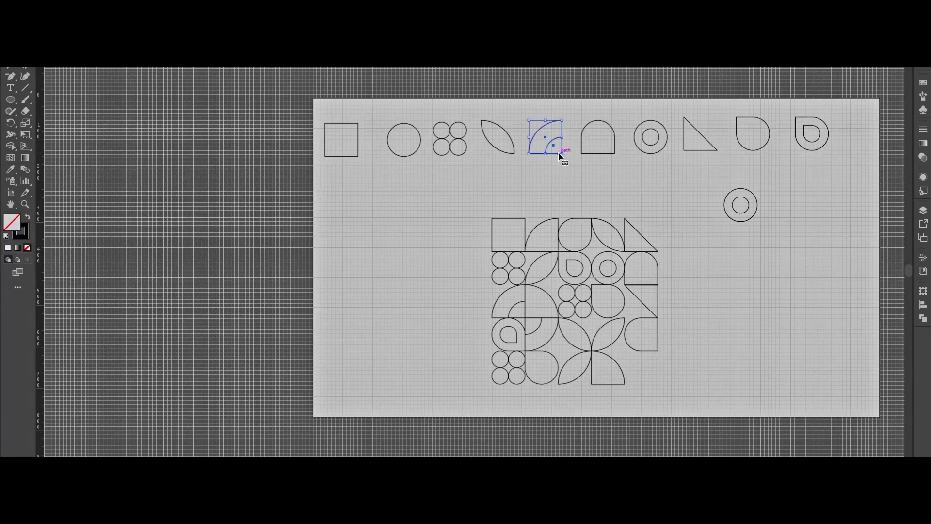
pyautogui.moveTo(555, 152); pyautogui.dragTo(652, 382)
# Step: Delete the row of source shapes above the pattern and the spare concentric circles beside it
pyautogui.moveTo(325, 117); pyautogui.dragTo(854, 225)
pyautogui.press('Delete')
pyautogui.moveTo(721, 185); pyautogui.dragTo(769, 221)
pyautogui.press('Delete')
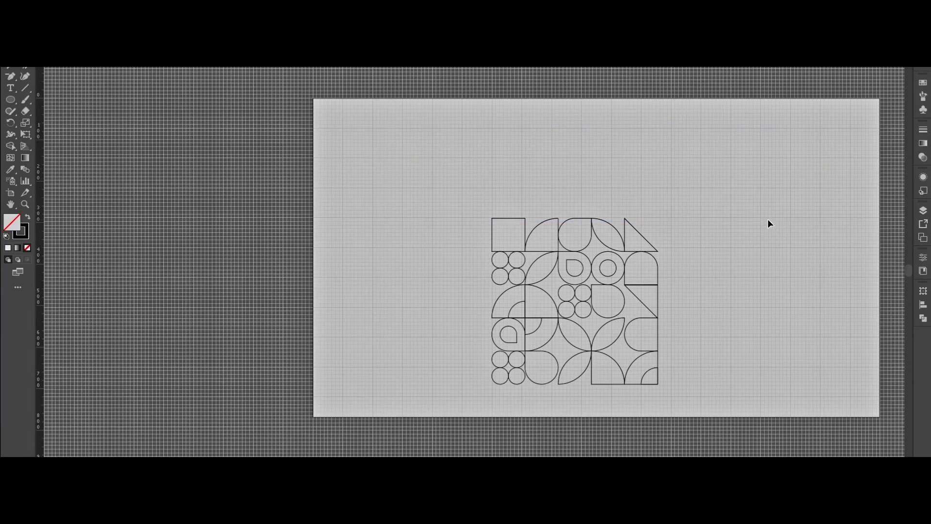
# Step: Ungroup all the tiles of the pattern and hide the grid
pyautogui.moveTo(462, 190); pyautogui.dragTo(684, 385)
pyautogui.rightClick(693, 362)
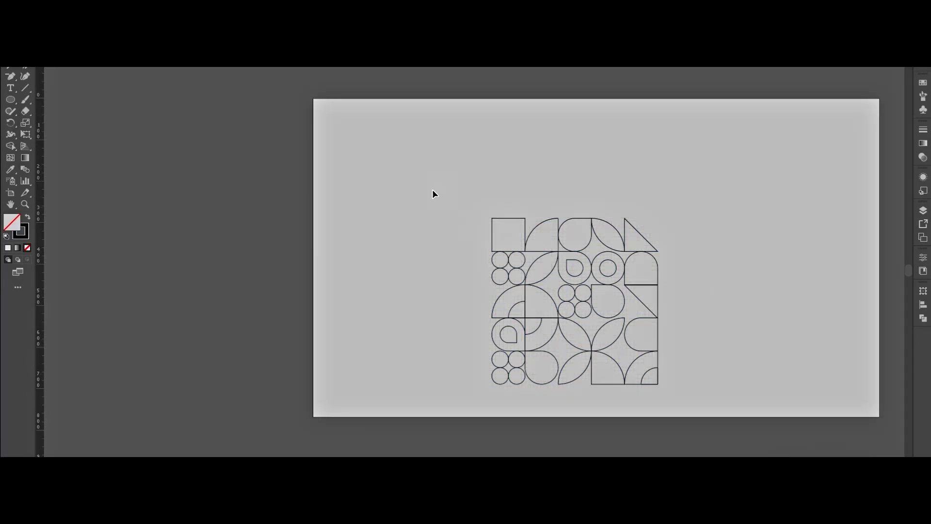
pyautogui.moveTo(626, 384); pyautogui.dragTo(621, 322)
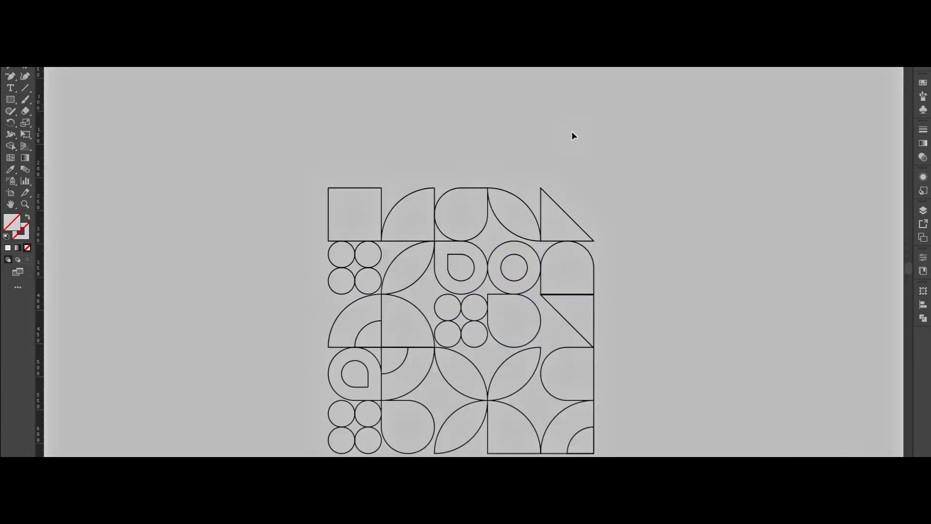
pyautogui.scroll(-2, 712, 226)
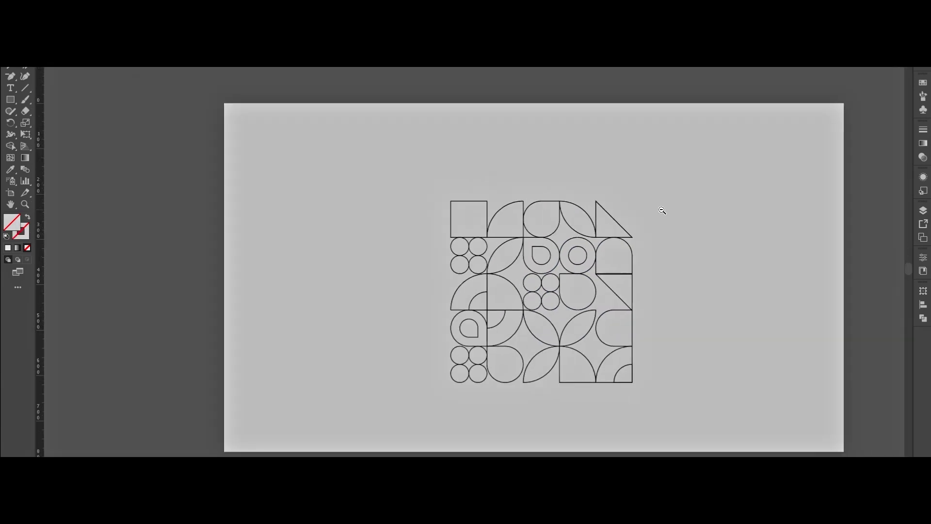
# Step: Set out seven colour squares above the pattern: orange, dark purple, yellow-green, blue, navy, violet and red
pyautogui.moveTo(792, 92); pyautogui.dragTo(389, 48)
pyautogui.moveTo(497, 63); pyautogui.dragTo(474, 170)
pyautogui.hotkey('ctrl', 'z')
pyautogui.moveTo(715, 59); pyautogui.dragTo(675, 163)
# Step: Fill the square, second-row arch and inner teardrop, third-row outer quarter circle and fifth-row plain quarter circle with the sampled orange
pyautogui.click(490, 220)
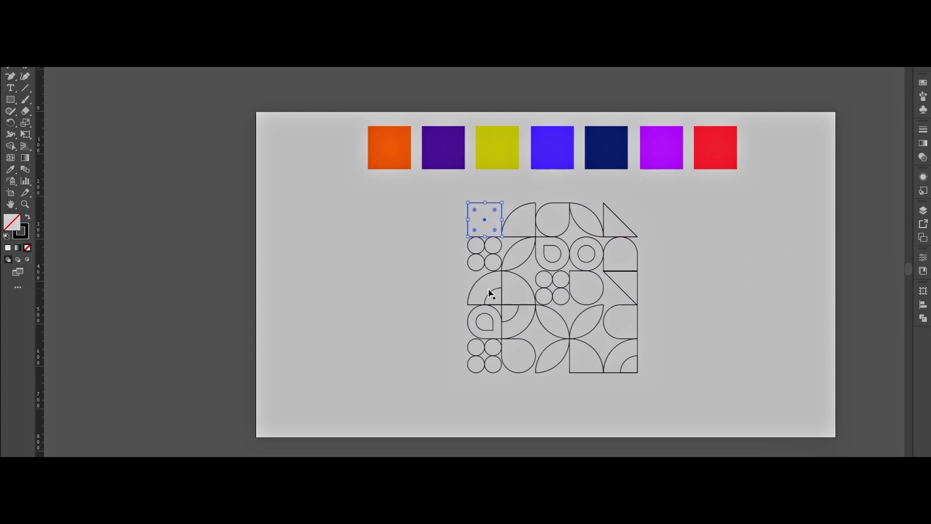
pyautogui.keyDown('shift'); pyautogui.click(491, 275); pyautogui.keyUp('shift')
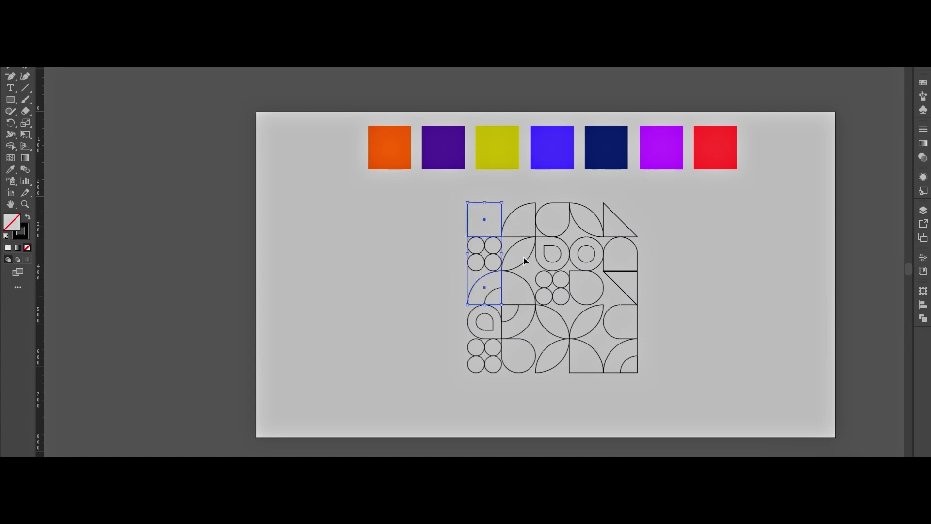
pyautogui.keyDown('shift'); pyautogui.click(636, 250); pyautogui.keyUp('shift')
pyautogui.keyDown('shift'); pyautogui.click(573, 353); pyautogui.keyUp('shift')
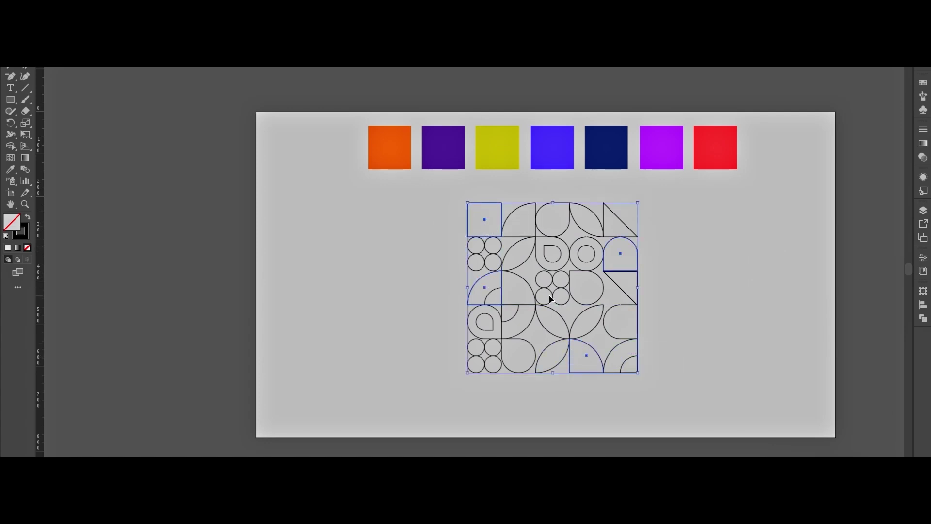
pyautogui.keyDown('shift'); pyautogui.click(561, 253); pyautogui.keyUp('shift')
pyautogui.click(10, 169)
pyautogui.click(385, 155)
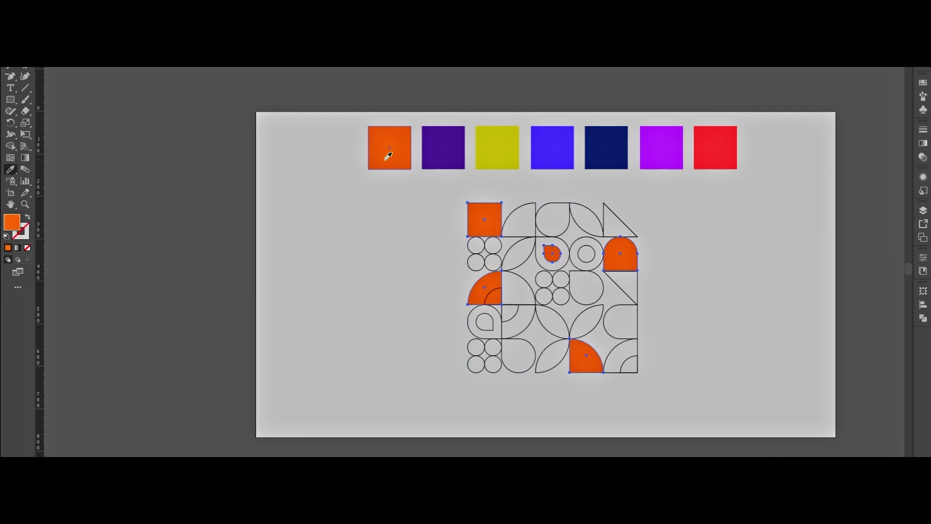
# Step: Fill the top-row triangle, third-row inner quarter circle and teardrop, fourth-row third-position leaf and fifth-row lower-left small circle with dark purple
pyautogui.click(494, 296)
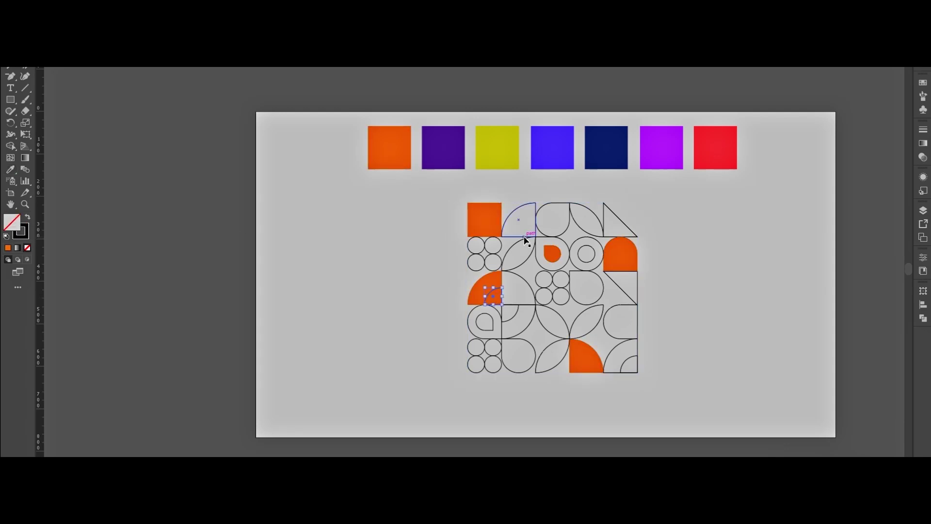
pyautogui.keyDown('shift'); pyautogui.click(557, 337); pyautogui.keyUp('shift')
pyautogui.keyDown('shift'); pyautogui.click(606, 222); pyautogui.keyUp('shift')
pyautogui.keyDown('shift'); pyautogui.click(475, 365); pyautogui.keyUp('shift')
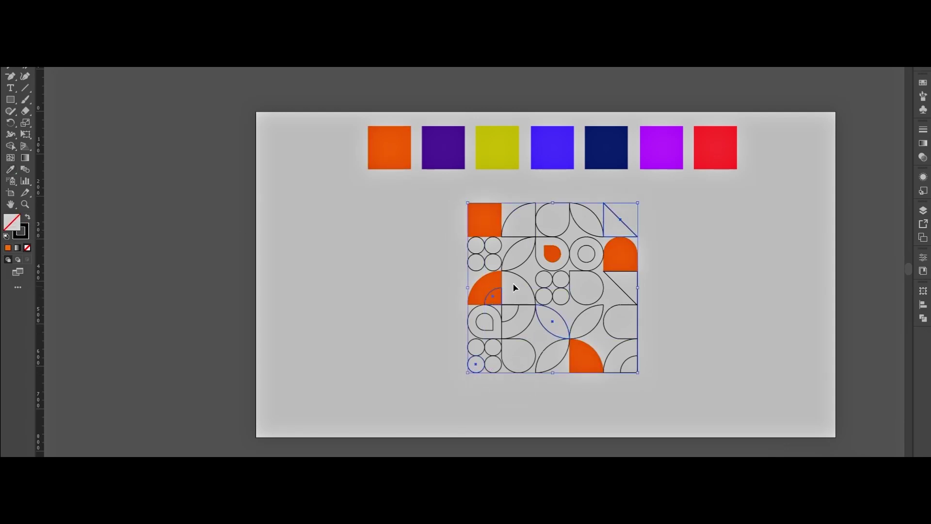
pyautogui.keyDown('shift'); pyautogui.click(574, 299); pyautogui.keyUp('shift')
pyautogui.press('i')
pyautogui.click(456, 148)
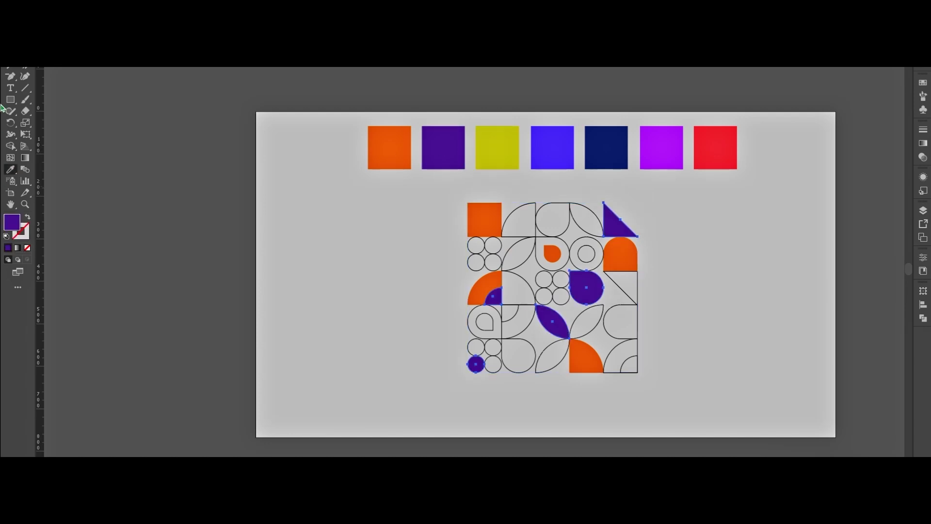
# Step: Fill the top-row quarter circle, second-row inner circle, fourth-row inner teardrop and arch, and fifth-row leaf and inner quarter circle with blue
pyautogui.press('v')
pyautogui.click(461, 258)
pyautogui.click(516, 237)
pyautogui.keyDown('shift'); pyautogui.click(620, 325); pyautogui.keyUp('shift')
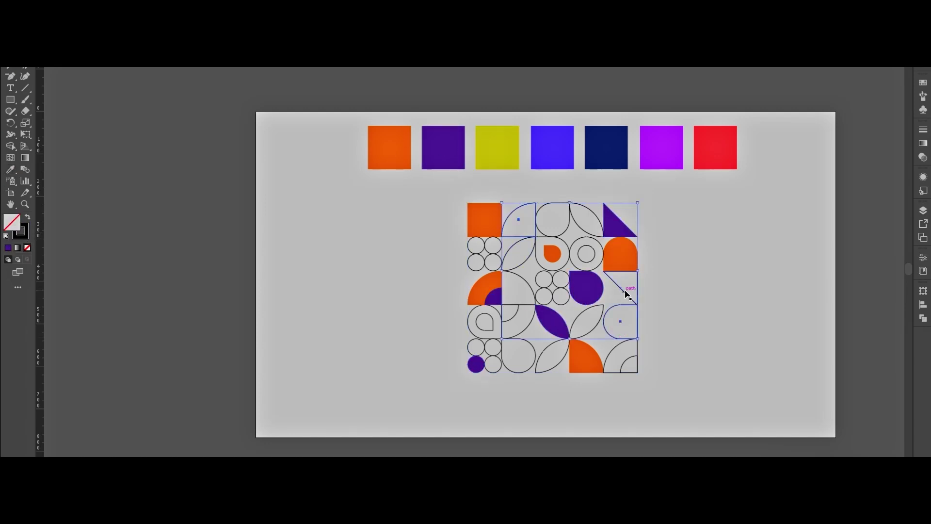
pyautogui.keyDown('shift'); pyautogui.click(484, 324); pyautogui.keyUp('shift')
pyautogui.keyDown('shift'); pyautogui.click(553, 367); pyautogui.keyUp('shift')
pyautogui.keyDown('shift'); pyautogui.click(587, 247); pyautogui.keyUp('shift')
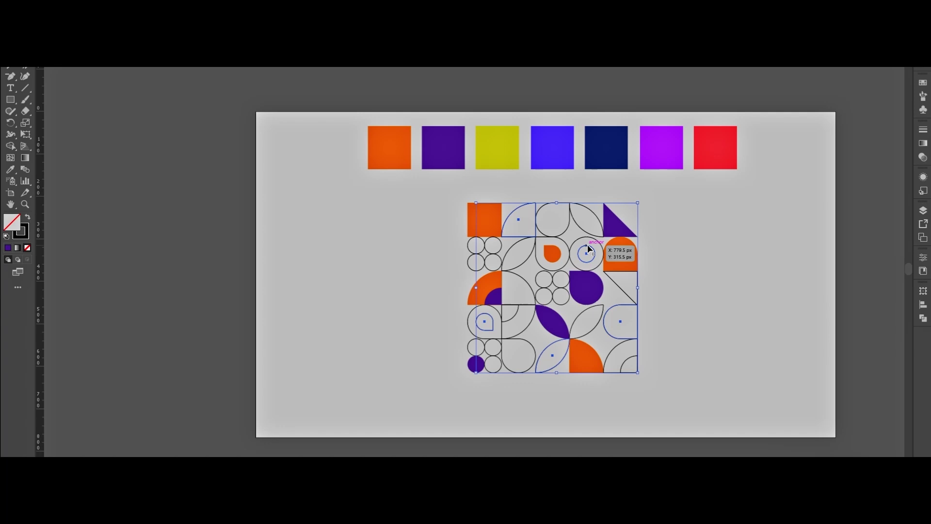
pyautogui.keyDown('shift'); pyautogui.click(569, 218); pyautogui.keyUp('shift')
pyautogui.keyDown('shift'); pyautogui.click(633, 362); pyautogui.keyUp('shift')
pyautogui.click(10, 170)
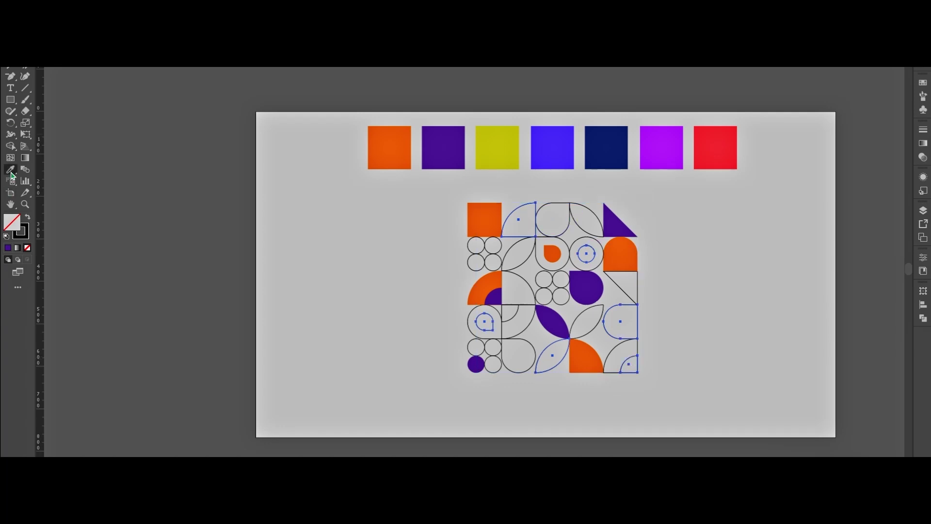
pyautogui.click(503, 141)
pyautogui.click(561, 150)
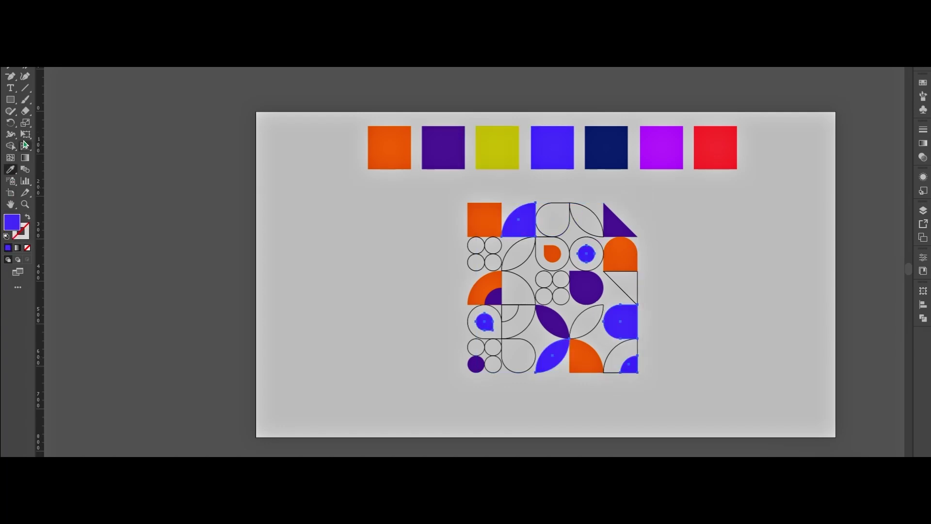
# Step: Fill the top-row teardrop, second-row leaf, third-row triangle, fourth-row outer teardrop and fifth-row outer quarter circle with yellow-green
pyautogui.press('v')
pyautogui.click(461, 344)
pyautogui.click(471, 333)
pyautogui.keyDown('shift'); pyautogui.click(544, 237); pyautogui.keyUp('shift')
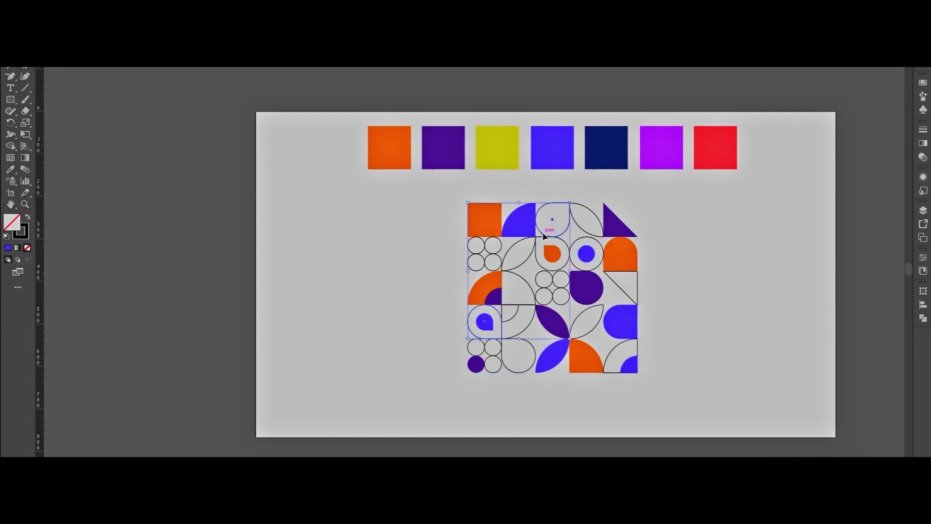
pyautogui.keyDown('shift'); pyautogui.click(626, 354); pyautogui.keyUp('shift')
pyautogui.keyDown('shift'); pyautogui.click(620, 292); pyautogui.keyUp('shift')
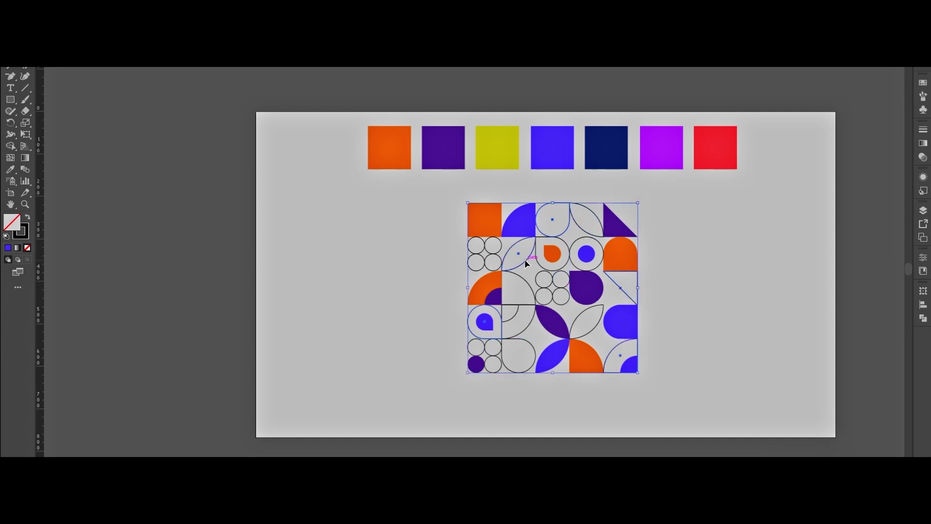
pyautogui.click(11, 170)
pyautogui.click(500, 145)
pyautogui.click(11, 53)
pyautogui.click(279, 227)
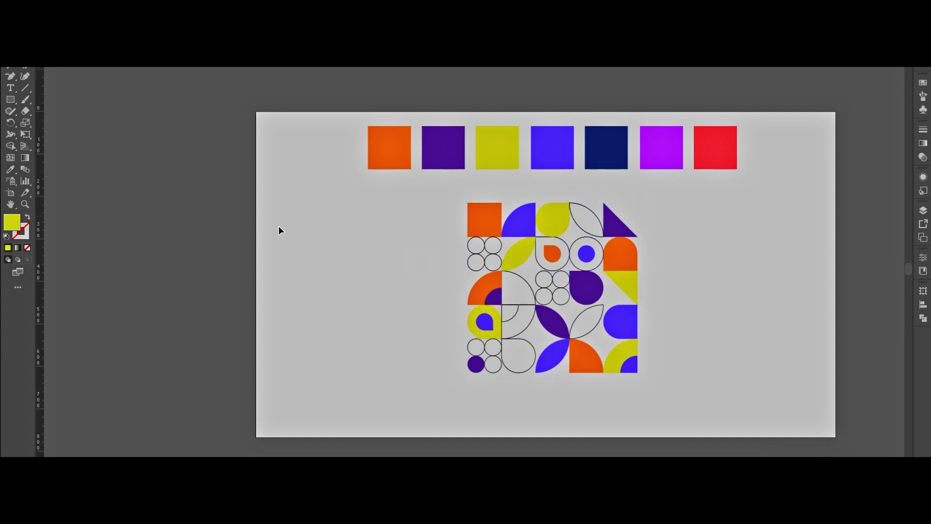
# Step: Fill one small circle in each four-circle tile with navy: upper-left in row two, lower-right in row three, upper-right in row five
pyautogui.click(482, 251)
pyautogui.keyDown('shift'); pyautogui.click(561, 302); pyautogui.keyUp('shift')
pyautogui.keyDown('shift'); pyautogui.click(488, 357); pyautogui.keyUp('shift')
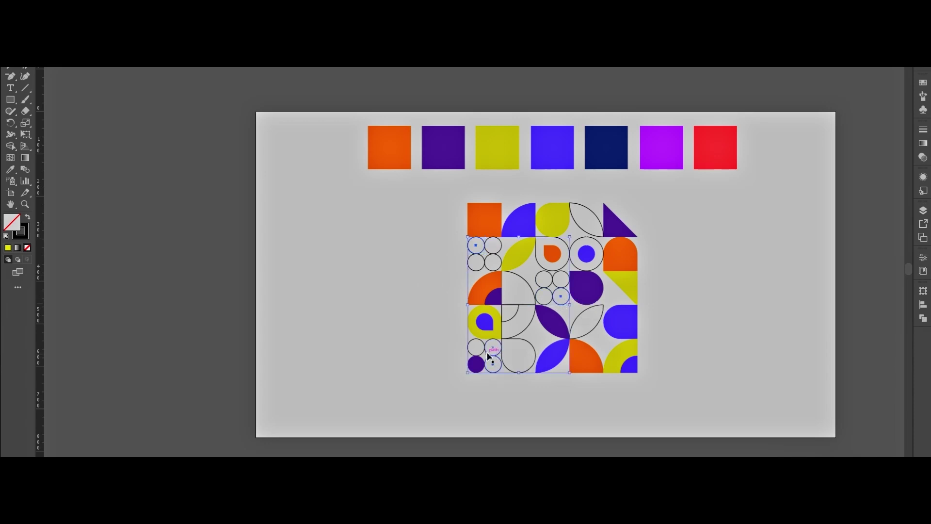
pyautogui.keyDown('shift'); pyautogui.click(500, 370); pyautogui.keyUp('shift')
pyautogui.click(10, 170)
pyautogui.click(607, 147)
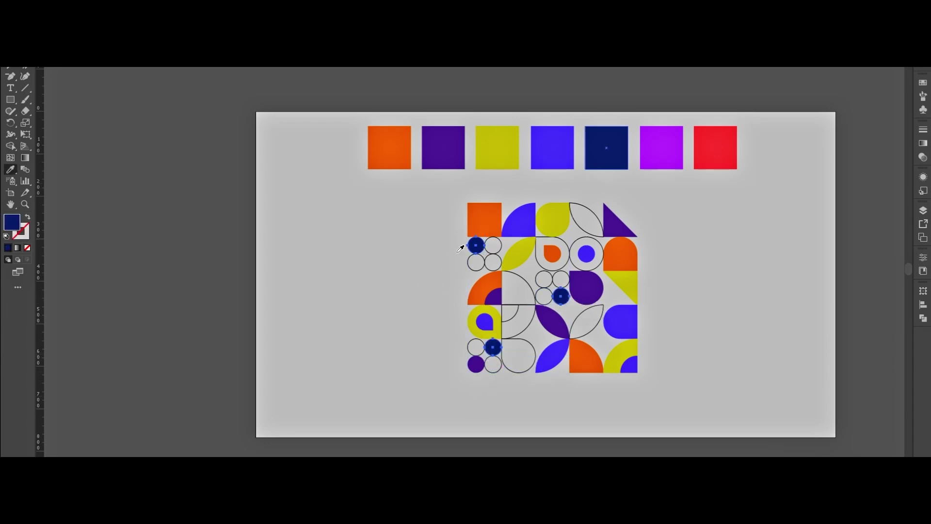
# Step: Fill another small circle in each four-circle tile, the fourth-row inner quarter circle and the fourth-row unfilled leaf with violet
pyautogui.press('v')
pyautogui.click(469, 267)
pyautogui.keyDown('shift'); pyautogui.click(562, 285); pyautogui.keyUp('shift')
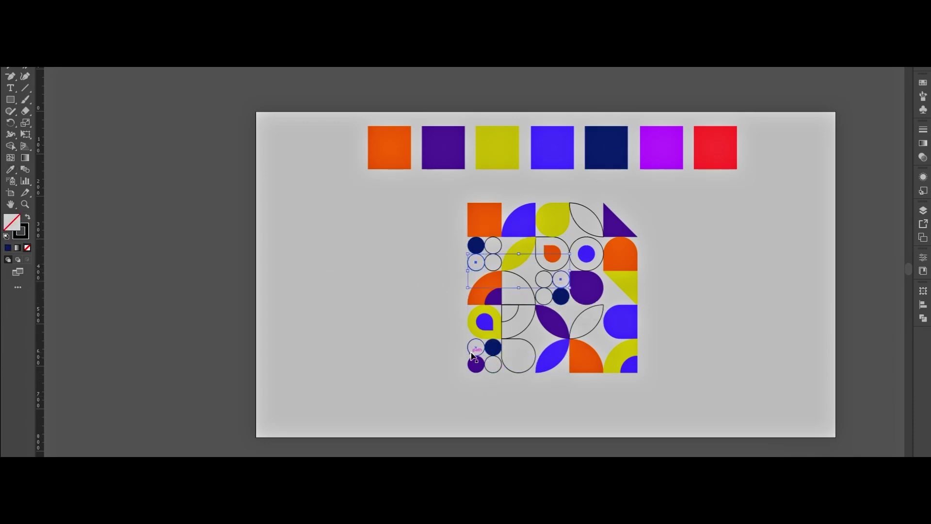
pyautogui.keyDown('shift'); pyautogui.click(501, 372); pyautogui.keyUp('shift')
pyautogui.keyDown('shift'); pyautogui.click(602, 306); pyautogui.keyUp('shift')
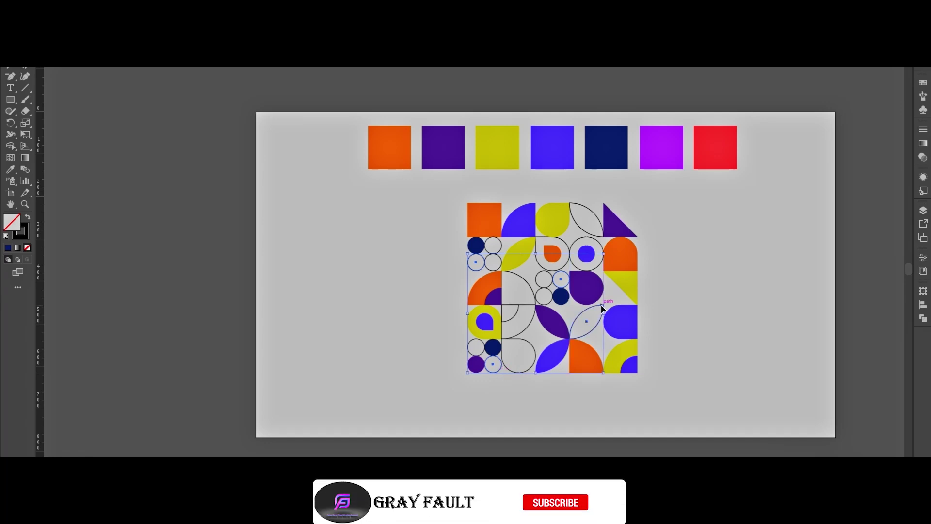
pyautogui.keyDown('shift'); pyautogui.click(509, 320); pyautogui.keyUp('shift')
pyautogui.press('i')
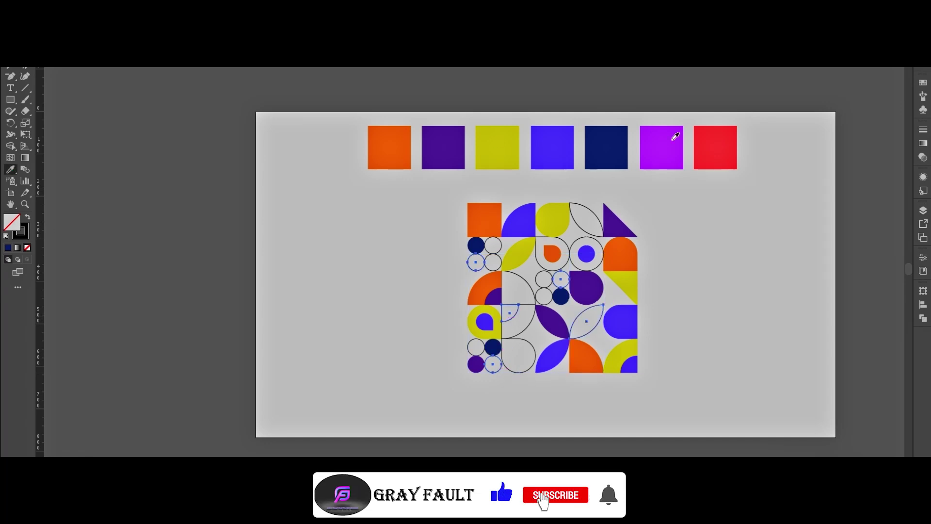
pyautogui.click(673, 138)
pyautogui.press('v')
pyautogui.click(432, 357)
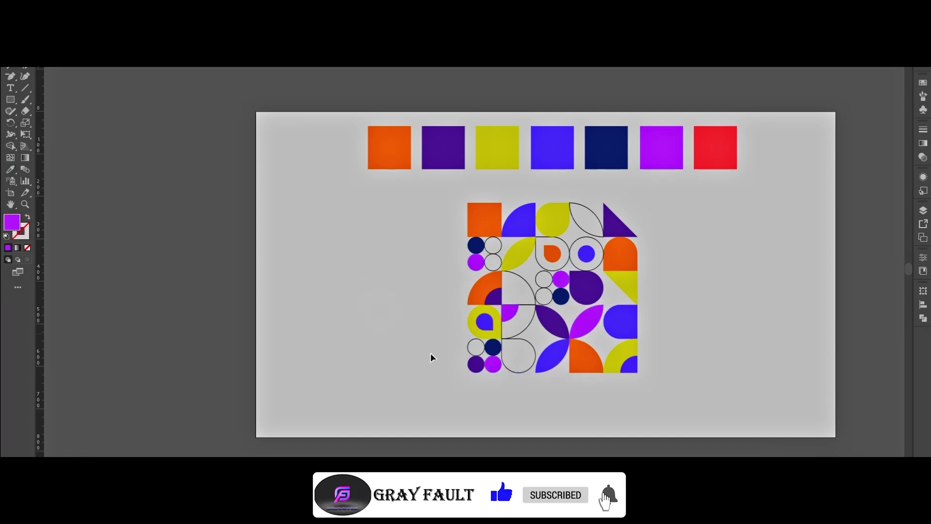
# Step: Fill the top-row leaf, second-row outer teardrop, third-row unfilled quarter circle and fifth-row unfilled small circle with the red swatch colour
pyautogui.click(469, 352)
pyautogui.click(530, 284)
pyautogui.keyDown('shift'); pyautogui.click(603, 227); pyautogui.keyUp('shift')
pyautogui.keyDown('shift'); pyautogui.click(468, 349); pyautogui.keyUp('shift')
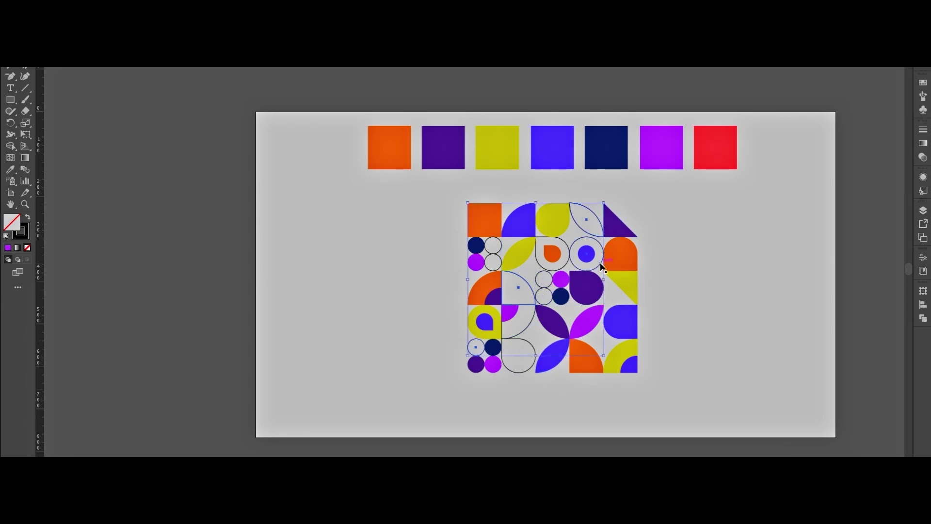
pyautogui.press('i')
pyautogui.click(723, 149)
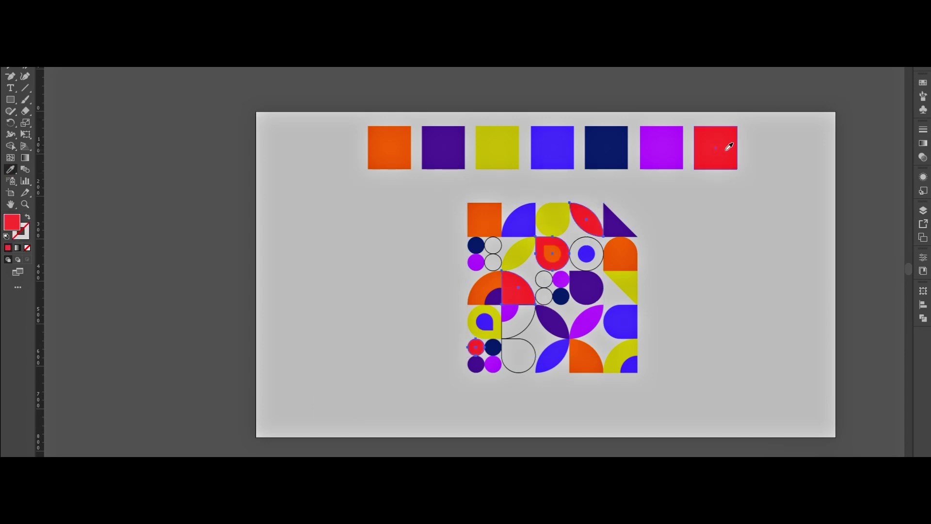
# Step: Change the fill of the four selected red shapes to the purer red FF0303
pyautogui.doubleClick(13, 222)
pyautogui.moveTo(758, 248); pyautogui.dragTo(801, 247)
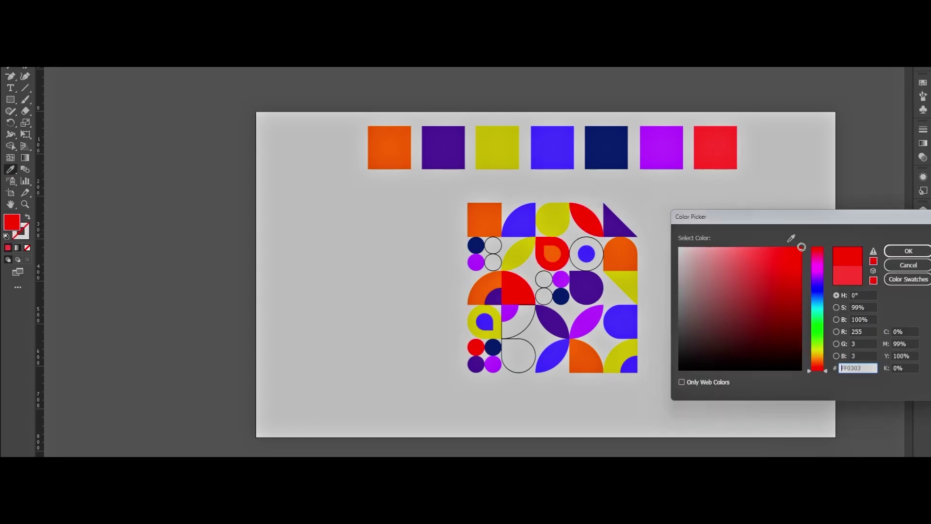
pyautogui.click(909, 250)
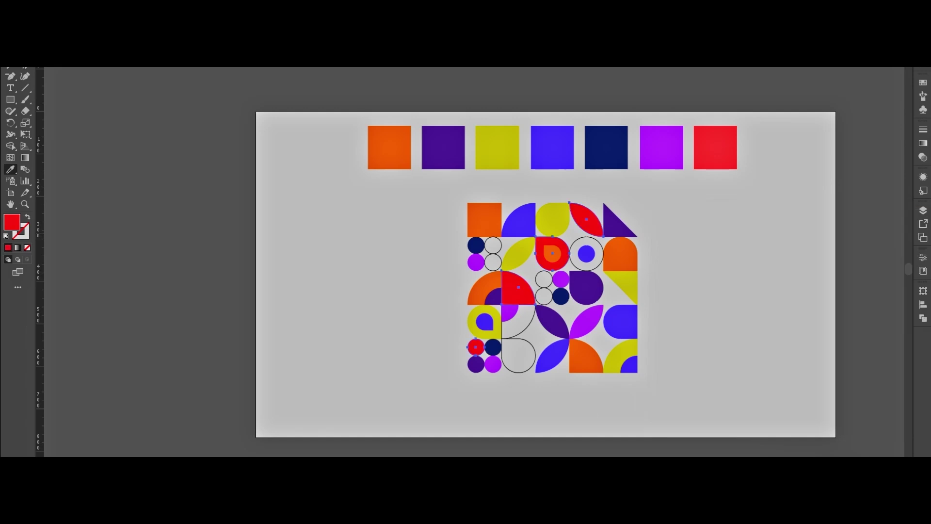
# Step: Fill the second-row upper-right small circle and outer circle, third-row lower-left small circle and fifth-row teardrop with yellow-green
pyautogui.press('v')
pyautogui.click(489, 248)
pyautogui.keyDown('shift'); pyautogui.click(520, 372); pyautogui.keyUp('shift')
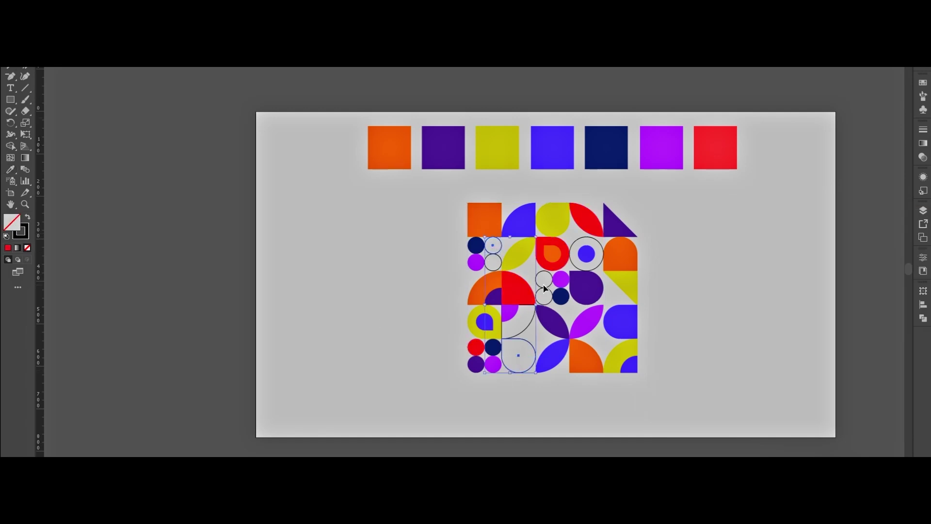
pyautogui.keyDown('shift'); pyautogui.click(550, 304); pyautogui.keyUp('shift')
pyautogui.keyDown('shift'); pyautogui.click(588, 238); pyautogui.keyUp('shift')
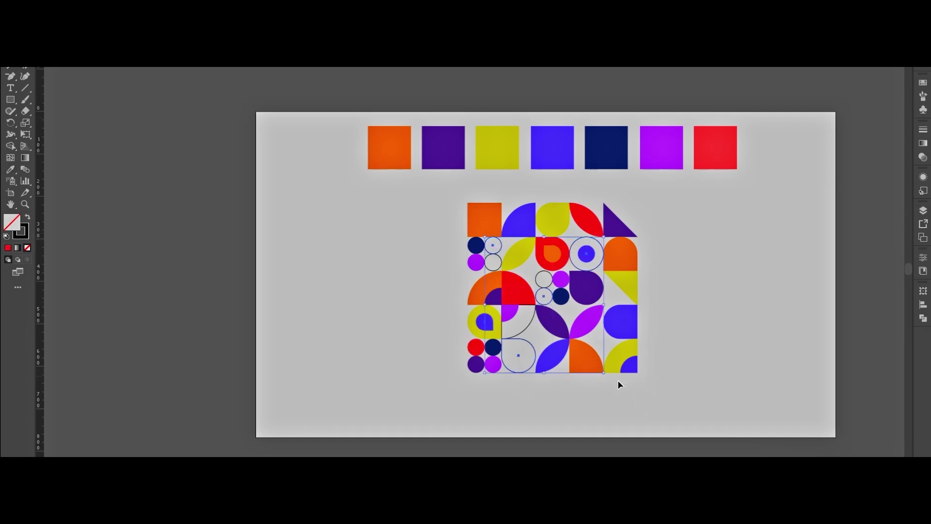
pyautogui.click(11, 169)
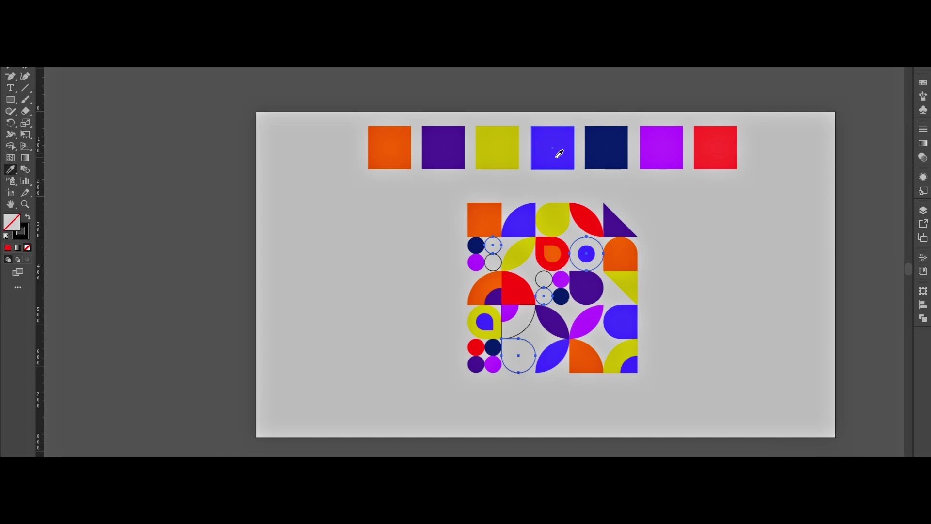
pyautogui.click(557, 155)
pyautogui.click(509, 148)
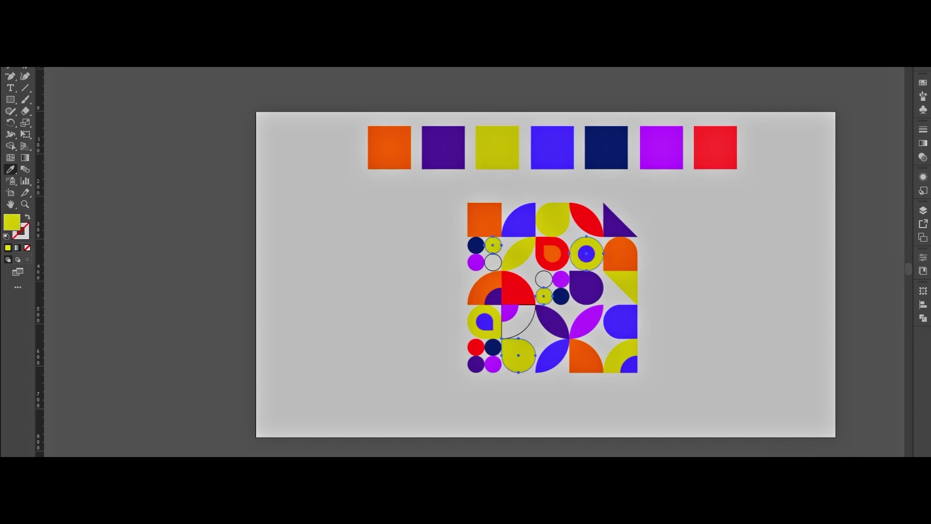
# Step: Fill the last unfilled small circles in rows two and three and the fourth-row outer quarter circle with orange
pyautogui.press('v')
pyautogui.click(356, 341)
pyautogui.click(489, 271)
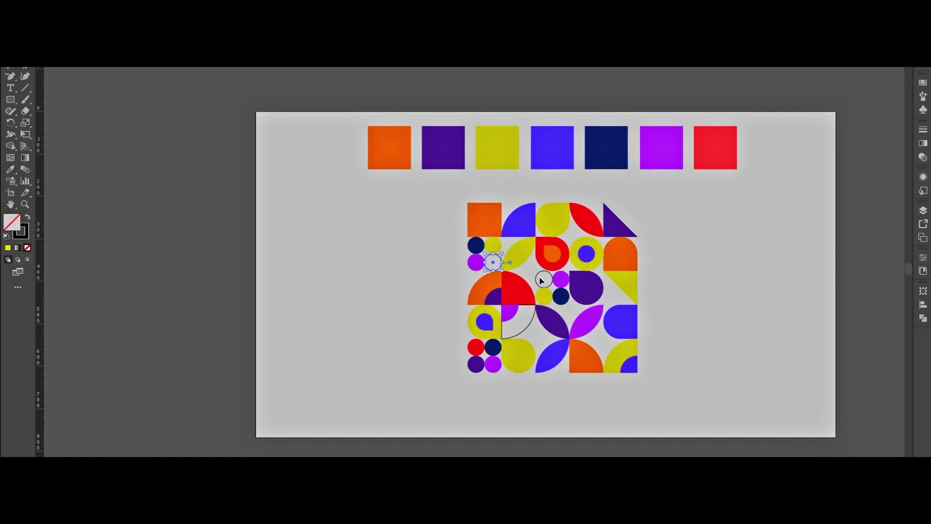
pyautogui.keyDown('shift'); pyautogui.click(537, 278); pyautogui.keyUp('shift')
pyautogui.keyDown('shift'); pyautogui.click(524, 333); pyautogui.keyUp('shift')
pyautogui.click(9, 172)
pyautogui.click(390, 141)
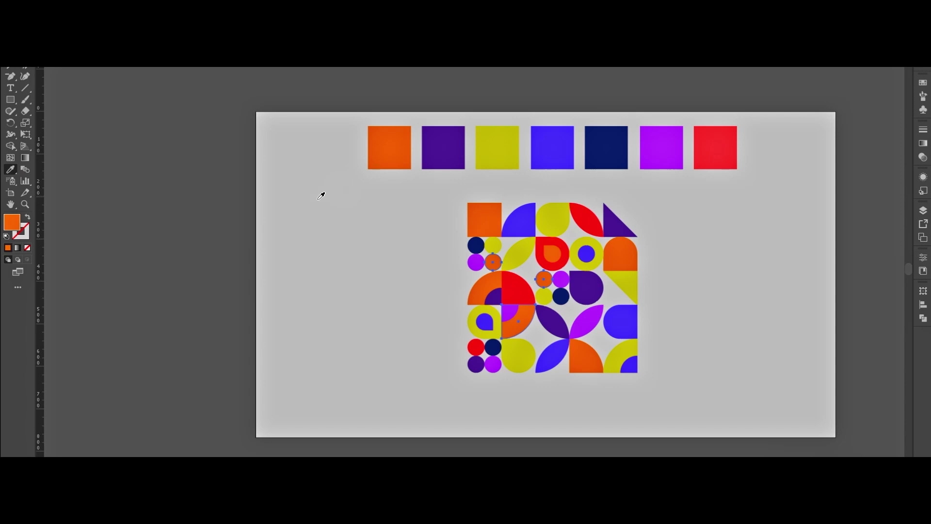
# Step: Recolour the second-row leaf with the navy swatch colour
pyautogui.press('v')
pyautogui.click(522, 254)
pyautogui.press('i')
pyautogui.click(609, 147)
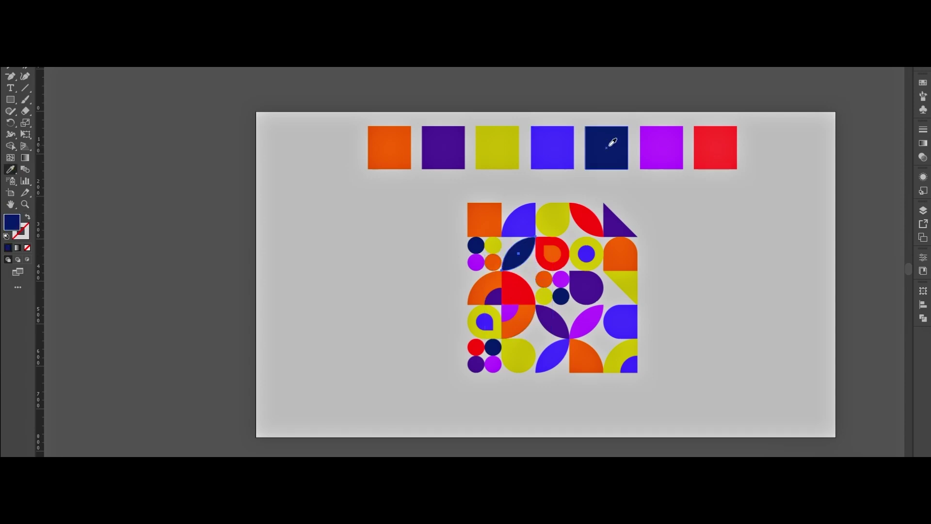
pyautogui.press('v')
pyautogui.click(233, 311)
# Step: Recolour the fifth-row inner quarter circle with the red swatch colour
pyautogui.click(634, 371)
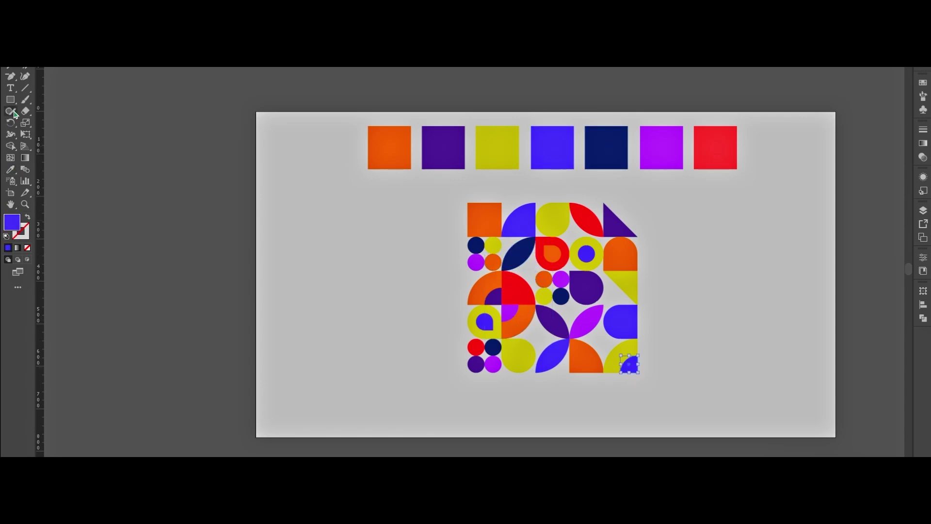
pyautogui.click(10, 169)
pyautogui.click(715, 147)
pyautogui.click(27, 69)
pyautogui.click(264, 202)
# Step: Recolour the fifth-row leaf with the red swatch colour
pyautogui.click(544, 296)
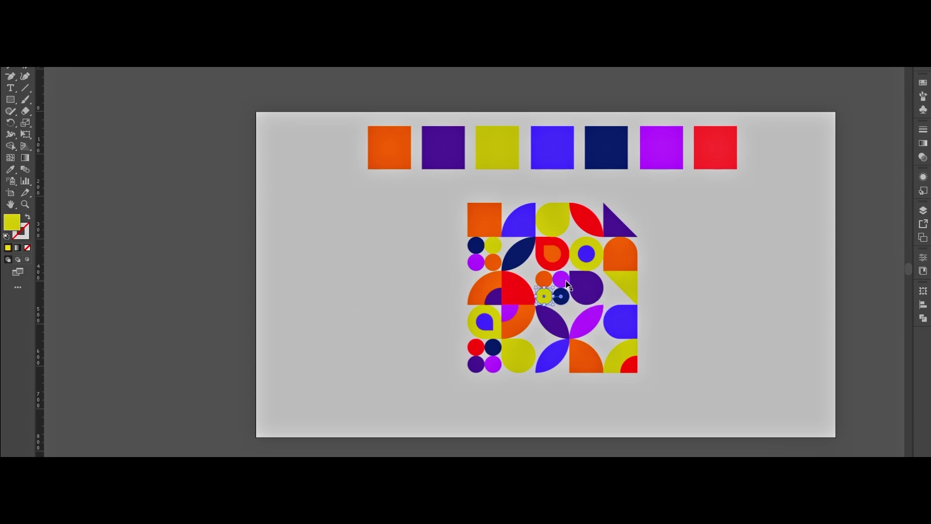
pyautogui.click(561, 280)
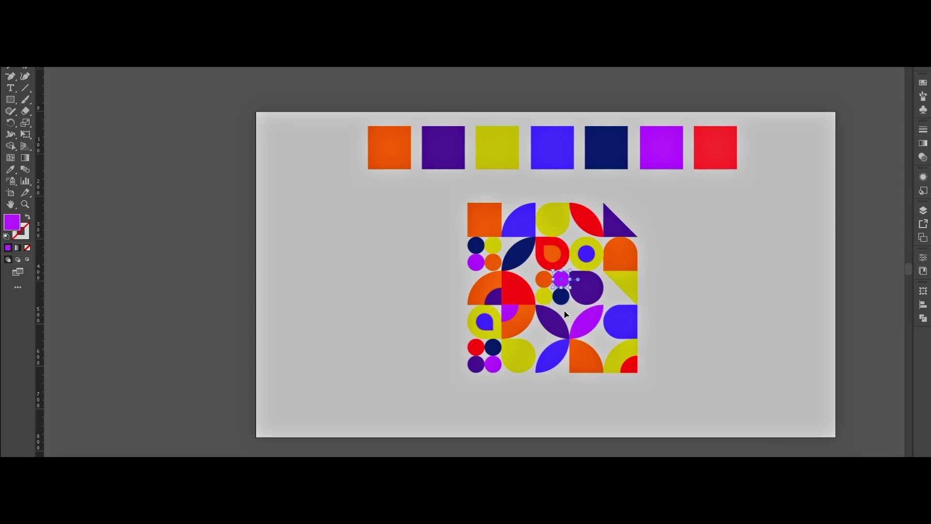
pyautogui.click(553, 361)
pyautogui.click(12, 170)
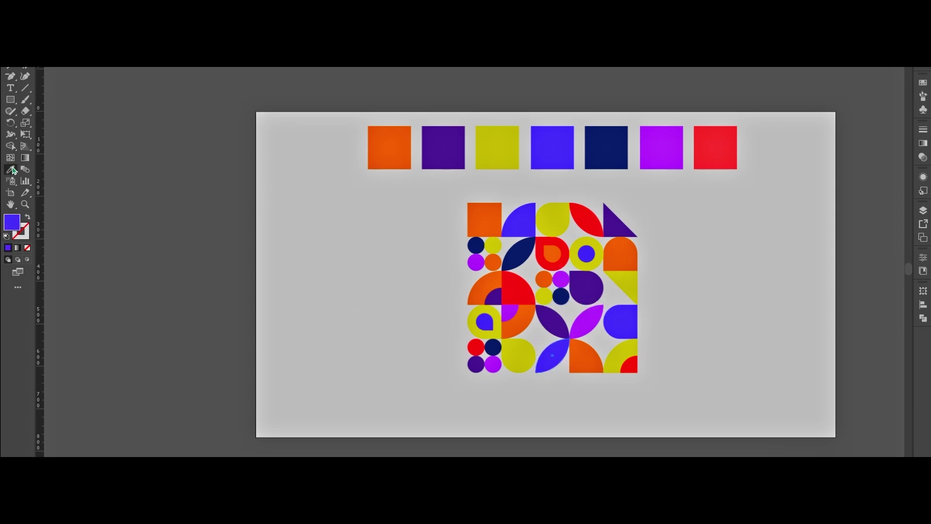
pyautogui.click(717, 149)
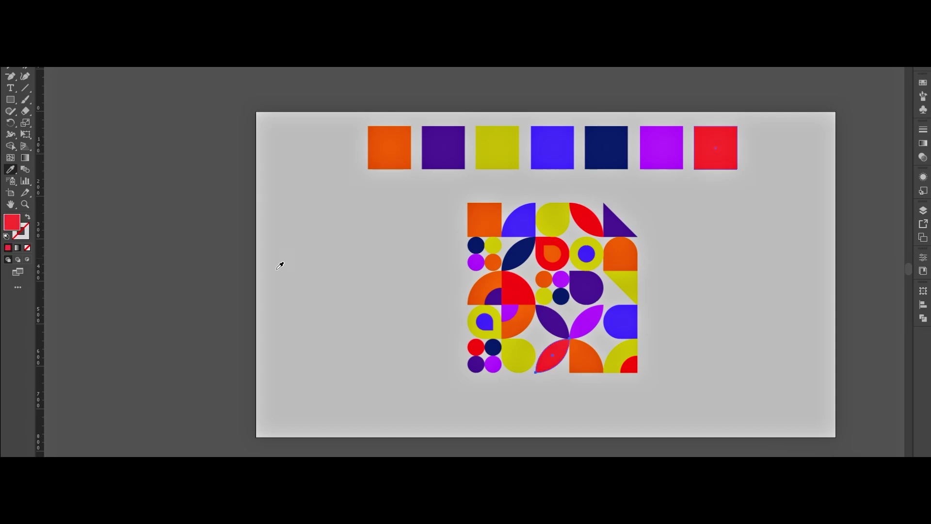
pyautogui.press('v')
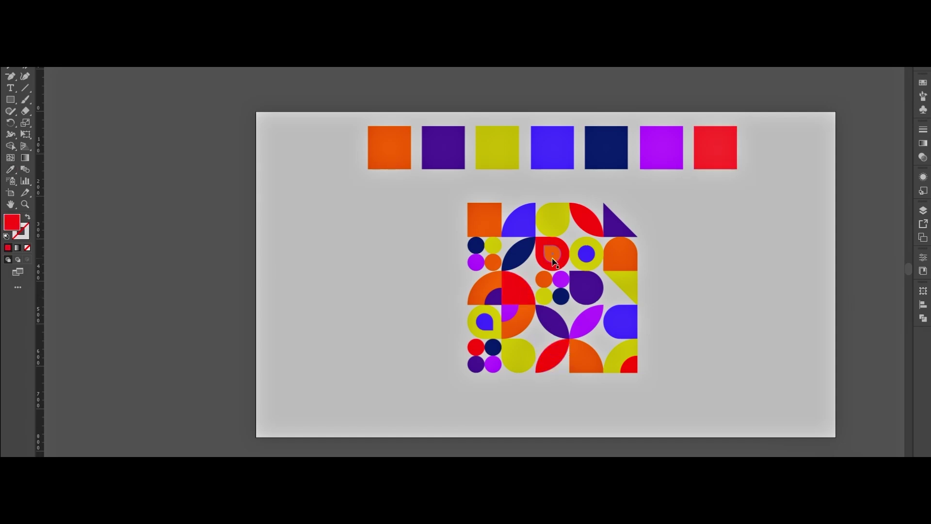
# Step: Move the row of seven colour swatches off the artboard, above its upper edge
pyautogui.moveTo(447, 212); pyautogui.dragTo(685, 387)
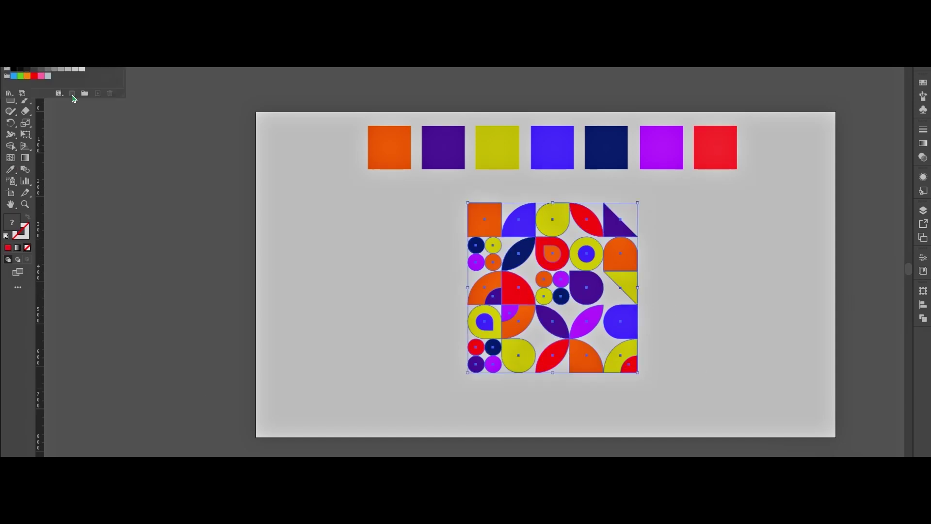
pyautogui.click(330, 145)
pyautogui.moveTo(347, 132); pyautogui.dragTo(744, 174)
pyautogui.moveTo(627, 161); pyautogui.dragTo(652, 71)
pyautogui.moveTo(454, 189); pyautogui.dragTo(679, 386)
pyautogui.click(736, 372)
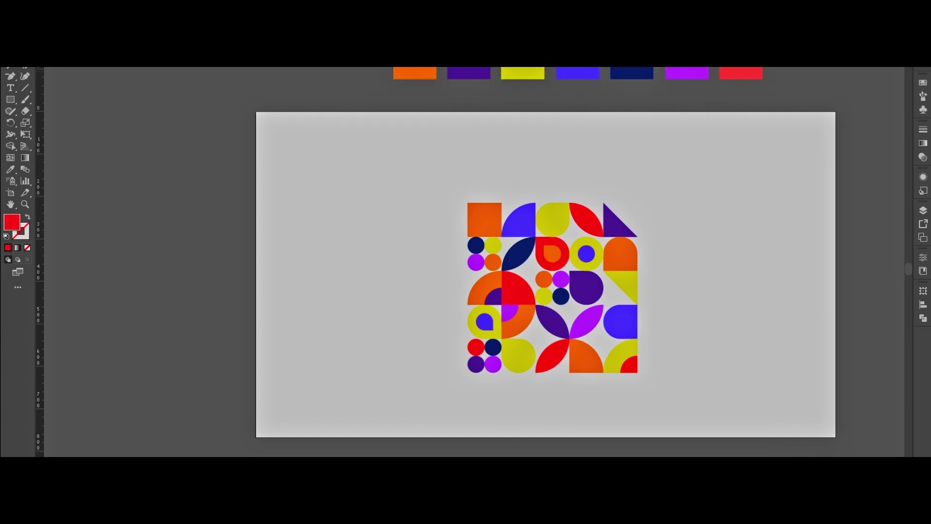
# Step: Make a pattern from the complete five-by-five tile grid and open it for pattern editing
pyautogui.moveTo(674, 389); pyautogui.dragTo(412, 188)
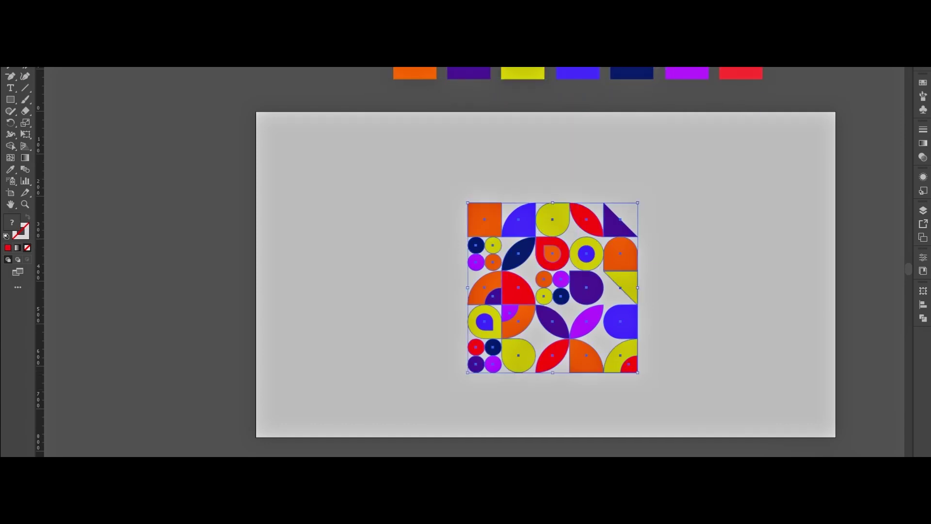
pyautogui.click(47, 7)
pyautogui.moveTo(87, 7)
pyautogui.moveTo(145, 272)
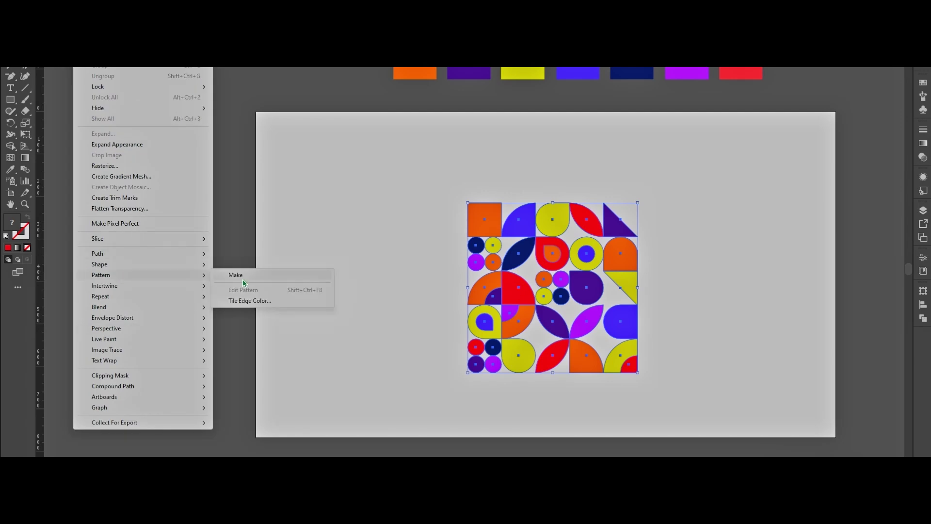
pyautogui.click(236, 272)
pyautogui.click(557, 273)
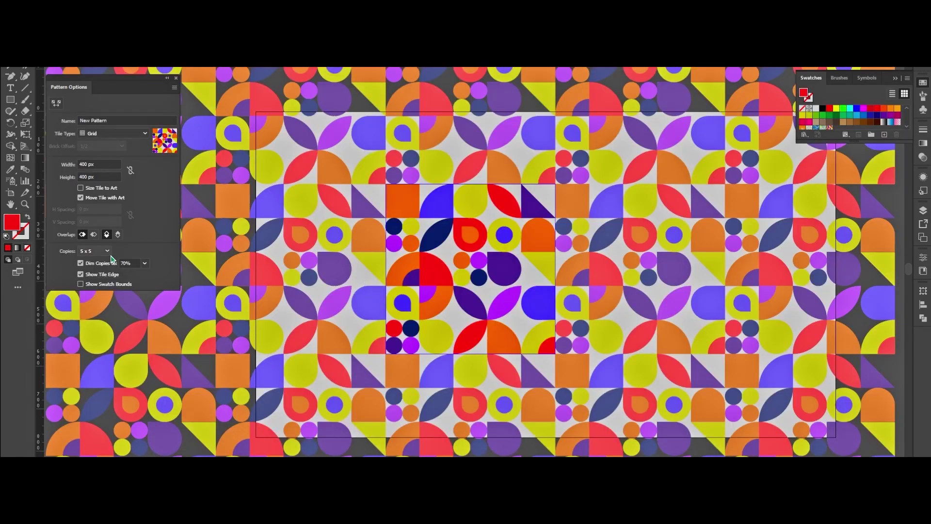